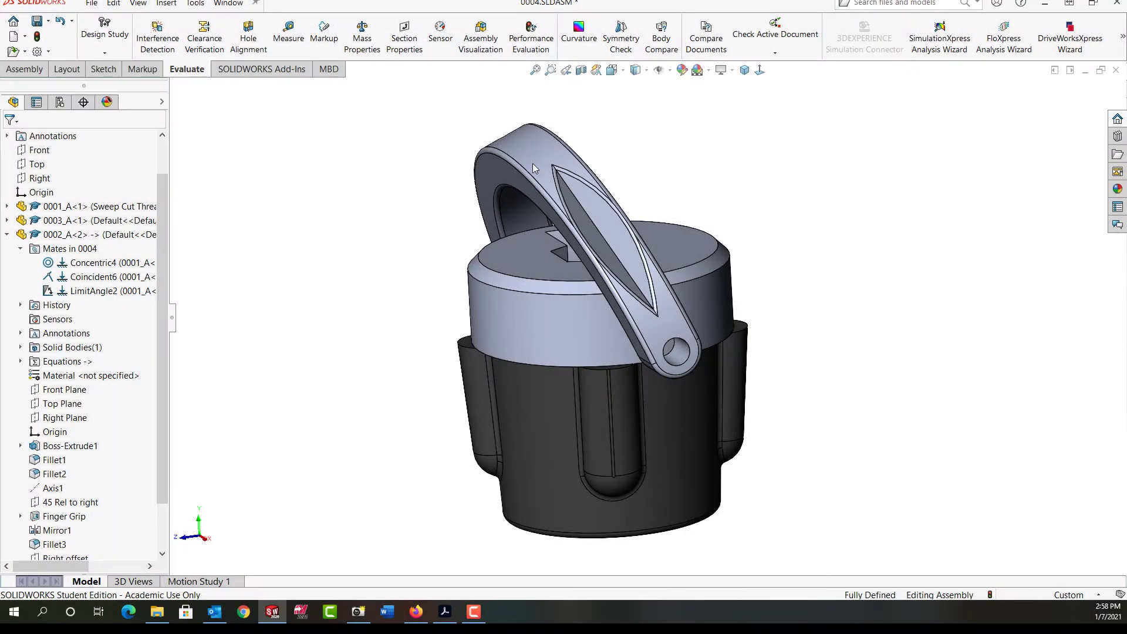
- Swing the handle toward upright, and delete its LimitAngle2 mate
{"action": "left_click_drag", "start_coordinate": [533, 163], "coordinate": [675, 176]}
{"action": "left_click", "coordinate": [334, 269]}
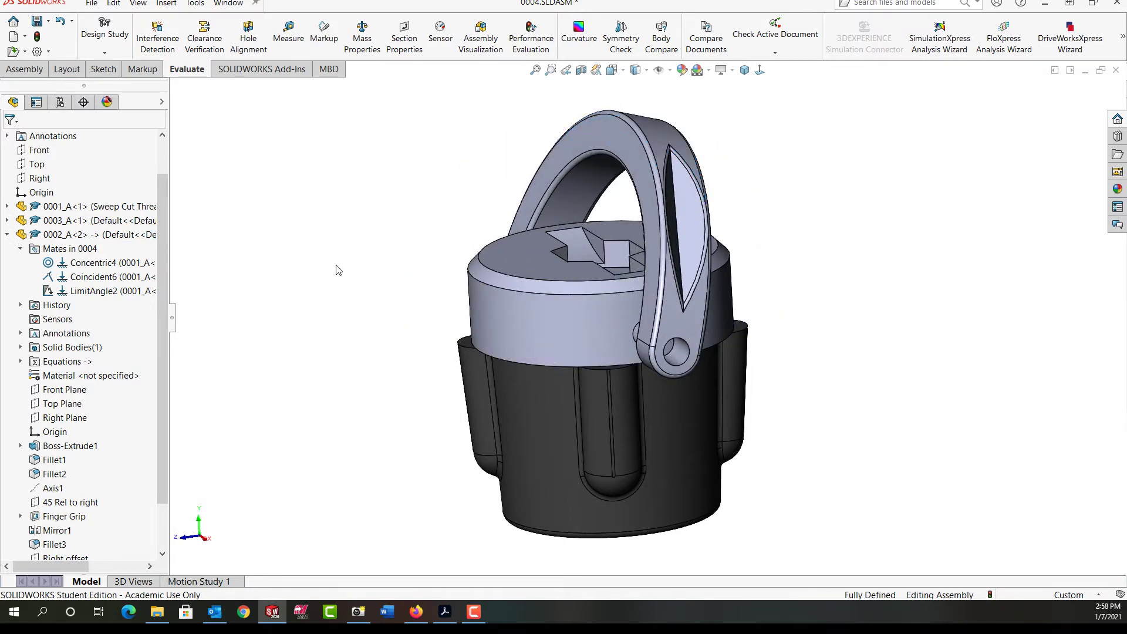
{"action": "right_click", "coordinate": [127, 294]}
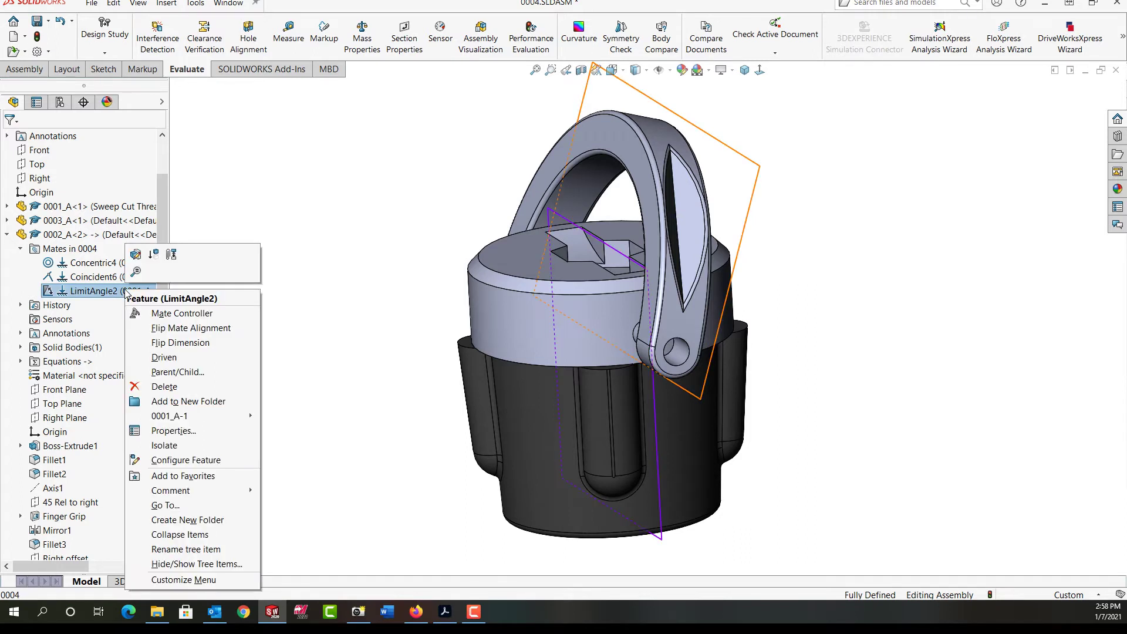
{"action": "left_click", "coordinate": [170, 391]}
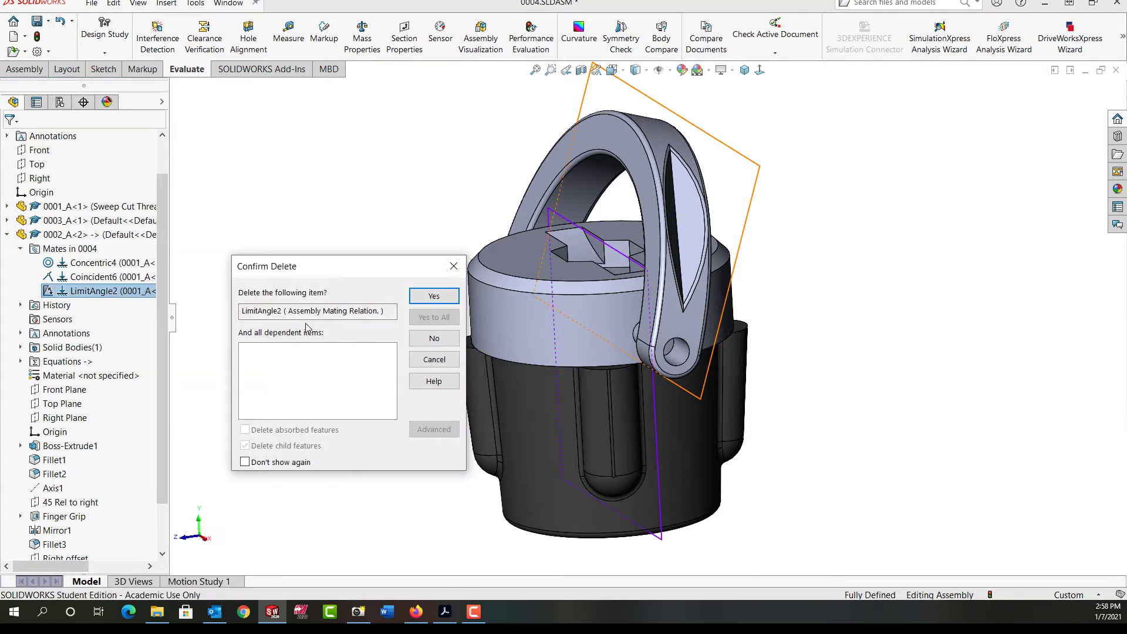
{"action": "left_click", "coordinate": [433, 295]}
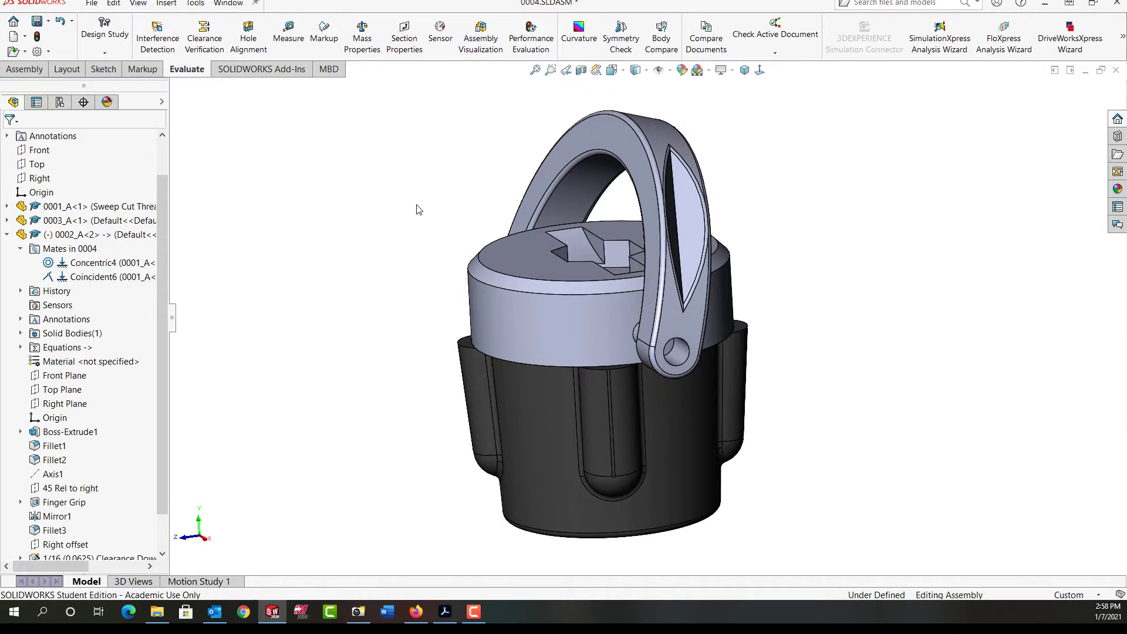
- Move the handle down on the side away from the viewer until it hits the base, using collision detection between 0002_A and 0003_A with Stop at collision
{"action": "left_click", "coordinate": [34, 70]}
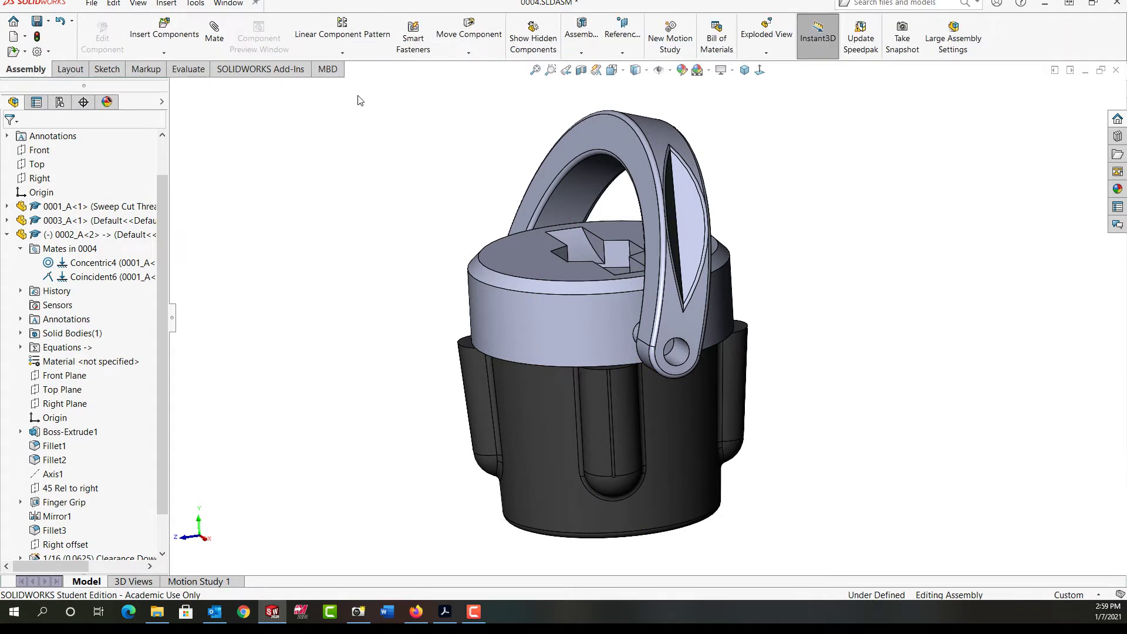
{"action": "left_click", "coordinate": [473, 30]}
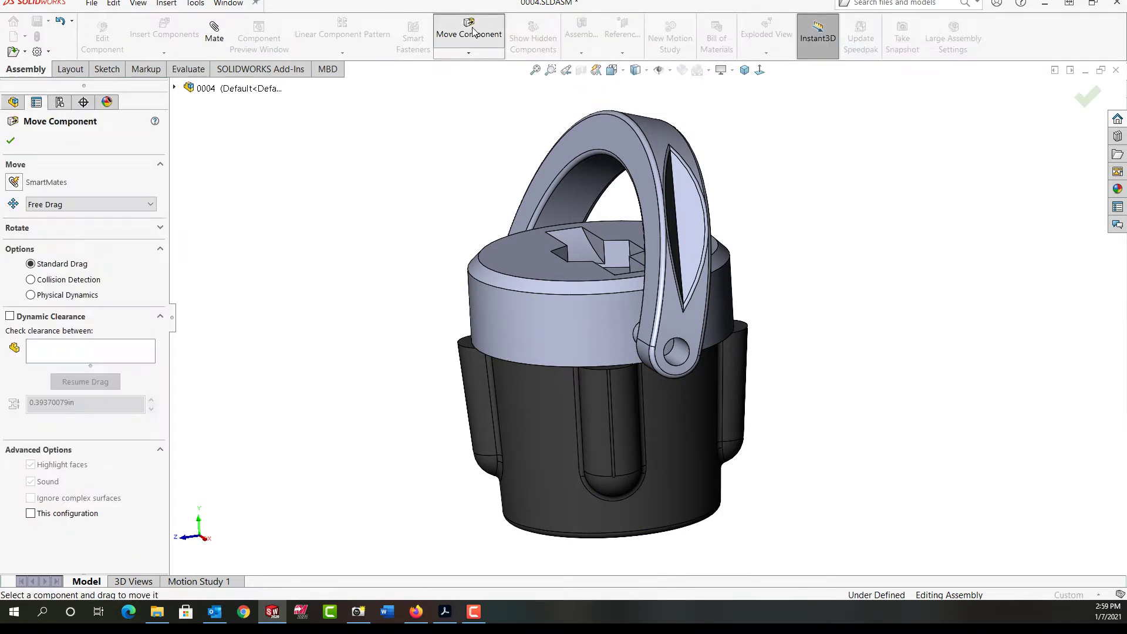
{"action": "left_click", "coordinate": [82, 284]}
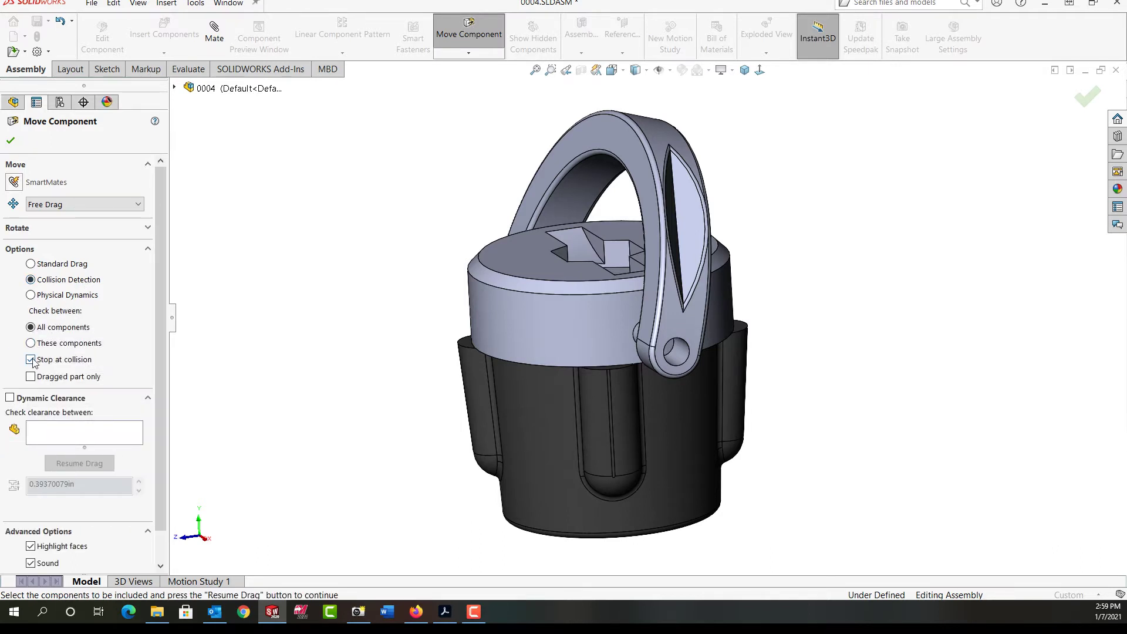
{"action": "left_click", "coordinate": [31, 343]}
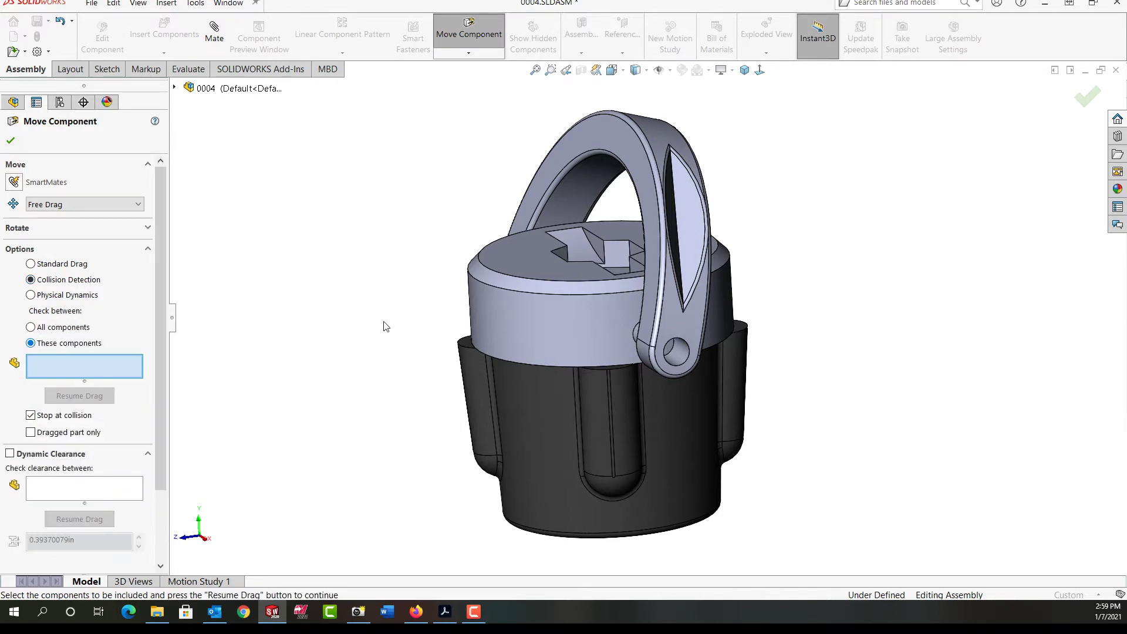
{"action": "left_click", "coordinate": [691, 256]}
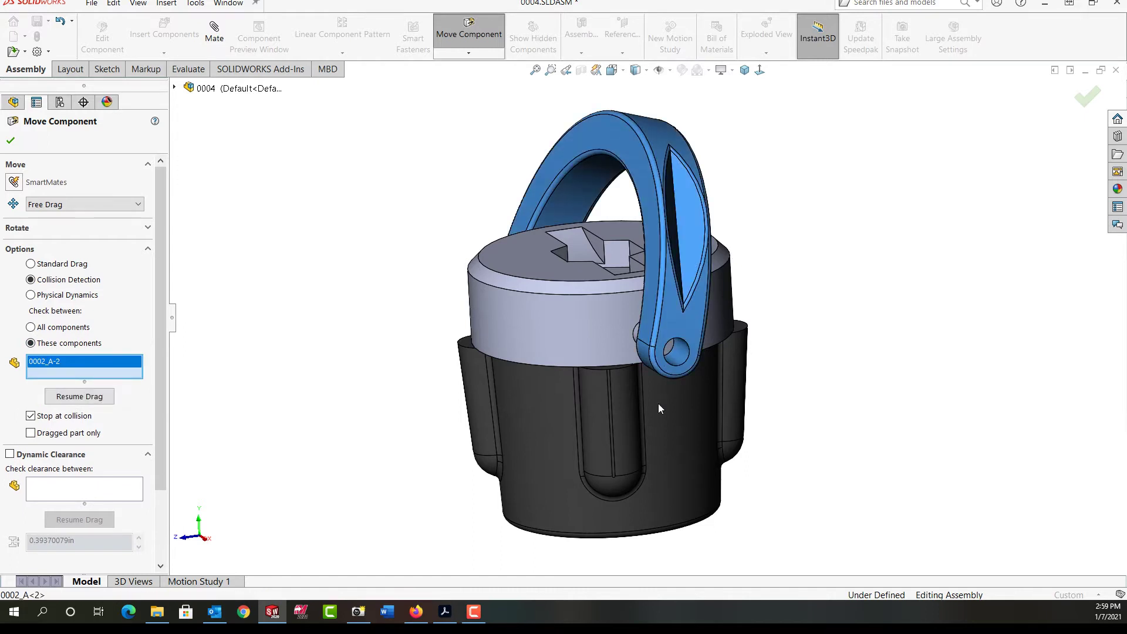
{"action": "left_click", "coordinate": [657, 403]}
{"action": "left_click", "coordinate": [99, 409]}
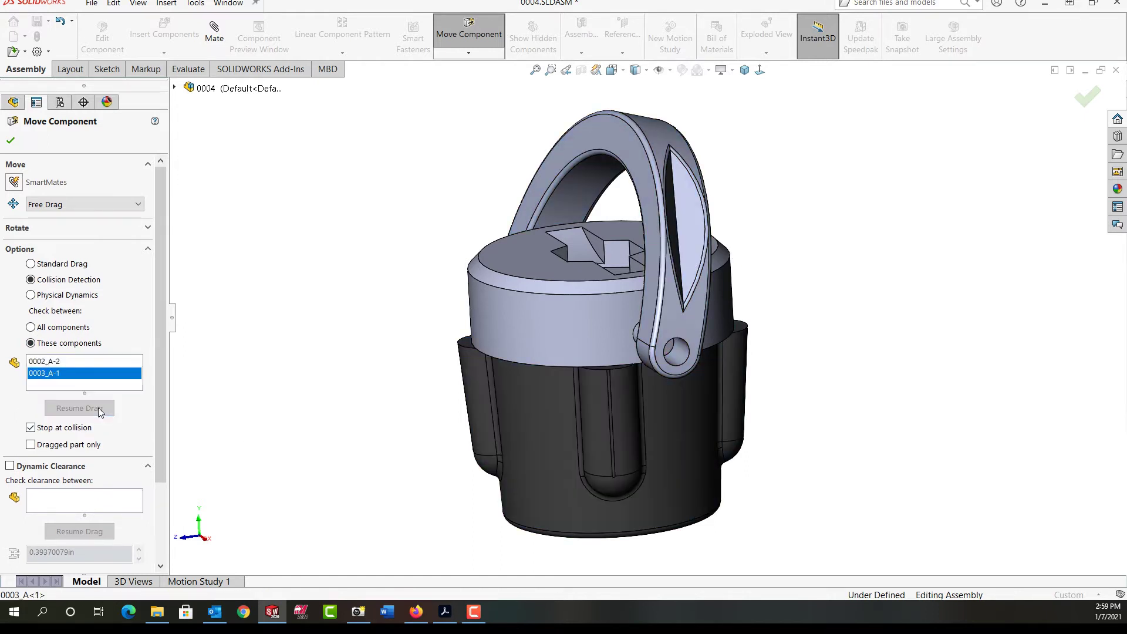
{"action": "left_click_drag", "start_coordinate": [657, 163], "coordinate": [727, 345]}
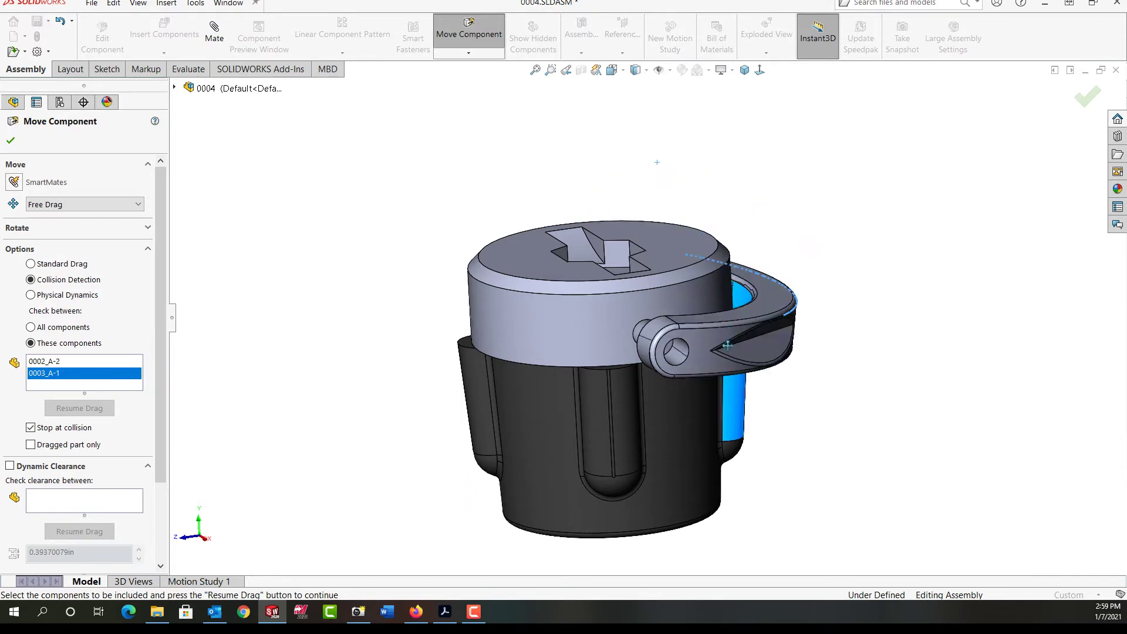
{"action": "left_click", "coordinate": [11, 140]}
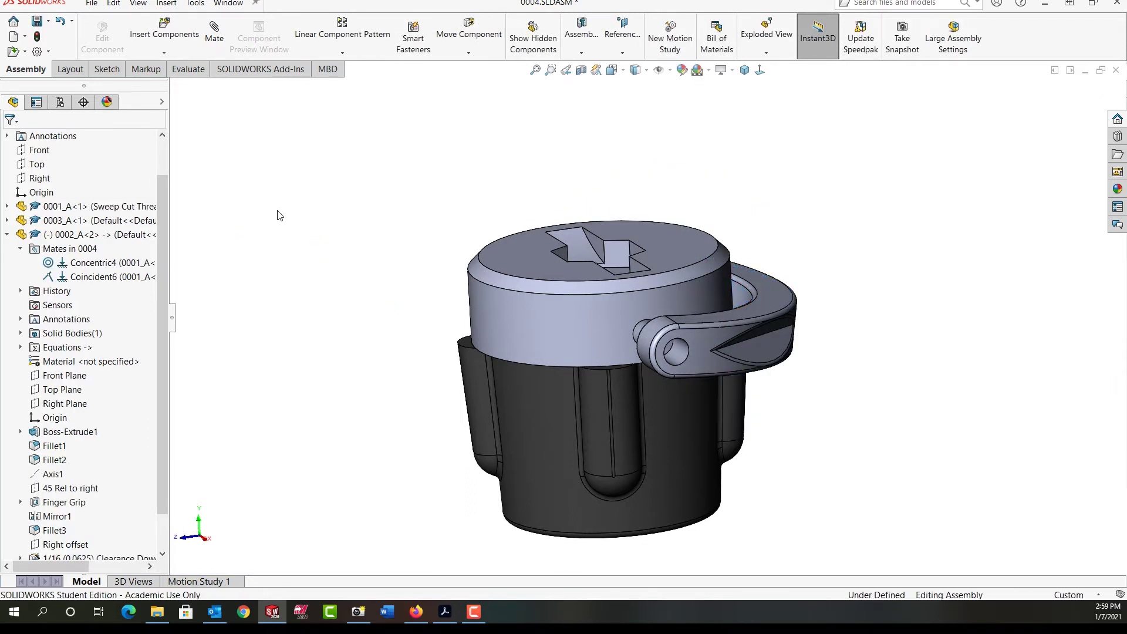
- Add an angle mate between the Front Plane of 0001_A and the Front Plane of handle 0002_A, keeping the handle's current angle
{"action": "left_click", "coordinate": [213, 47]}
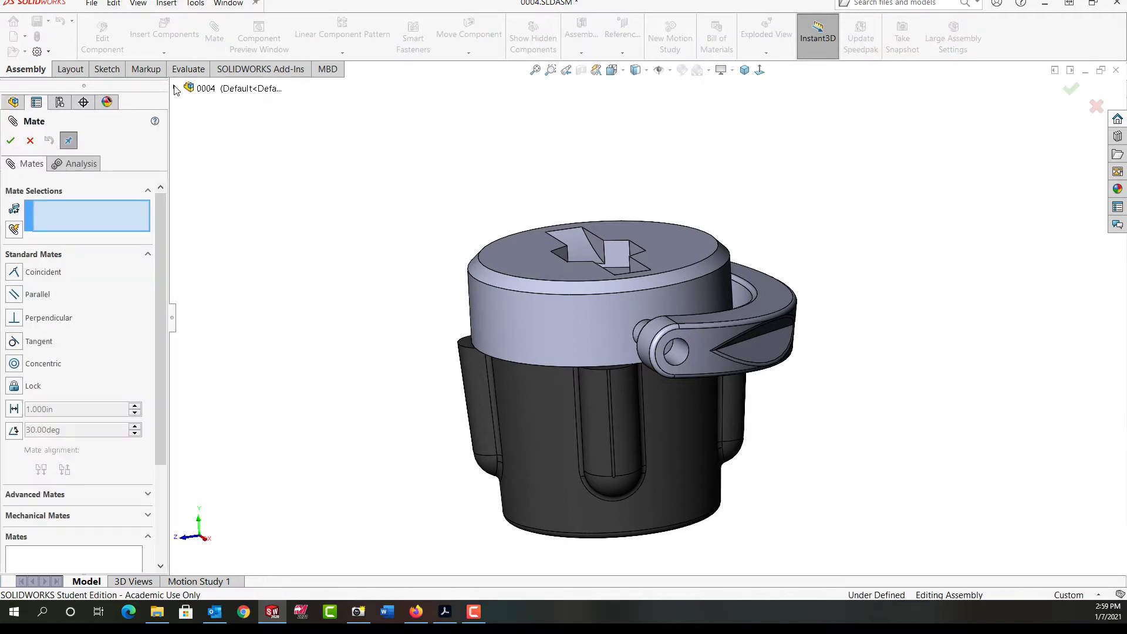
{"action": "left_click", "coordinate": [175, 88]}
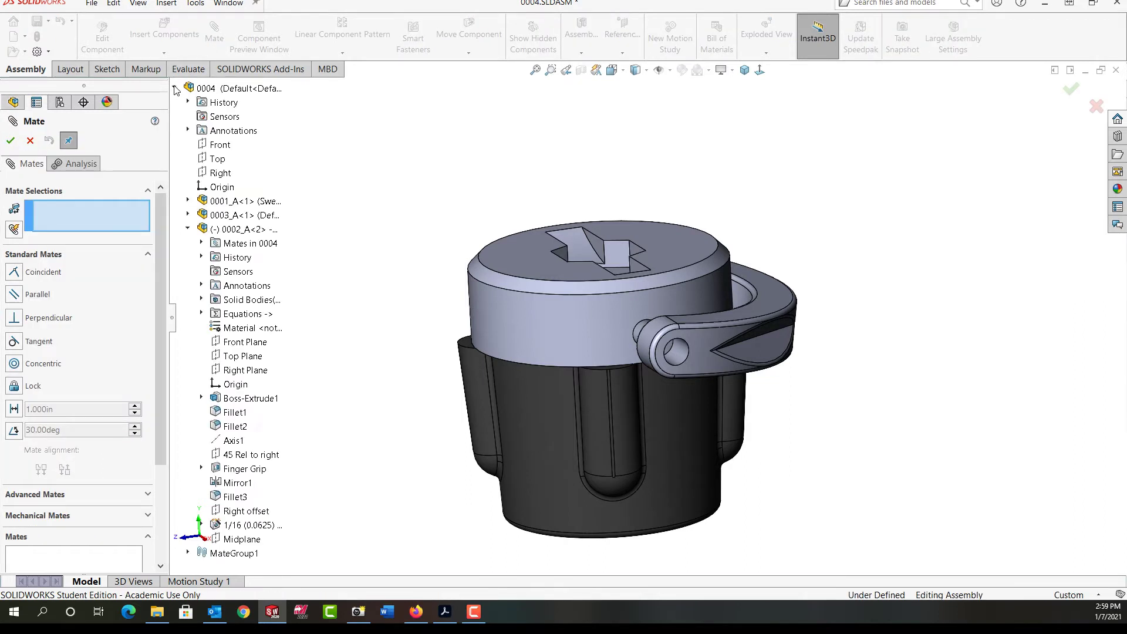
{"action": "left_click", "coordinate": [189, 201]}
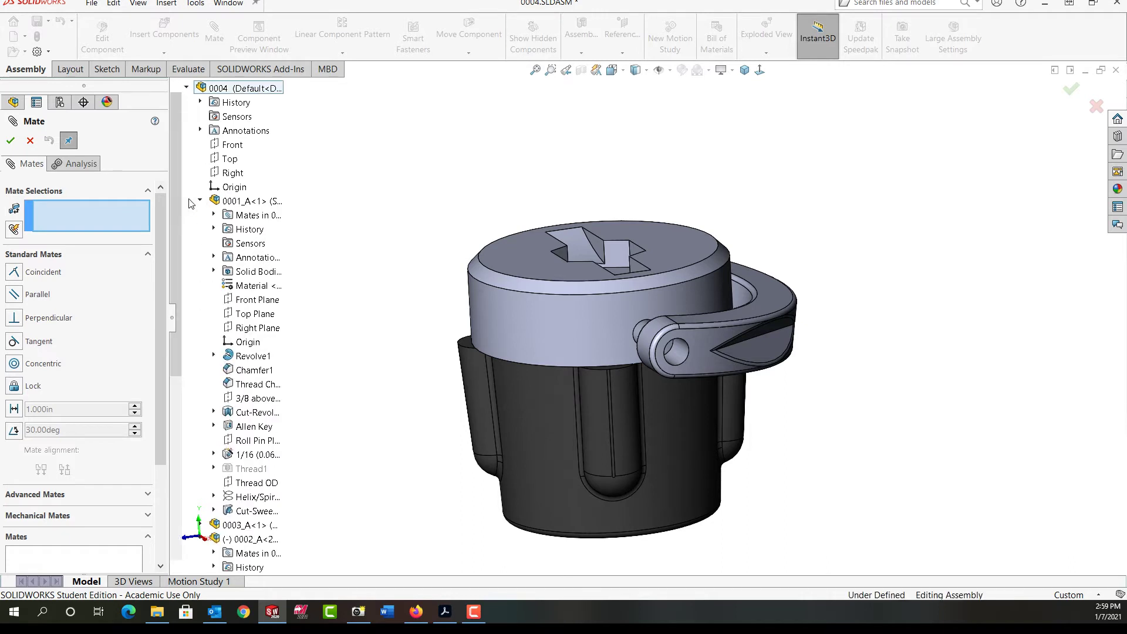
{"action": "left_click", "coordinate": [251, 302]}
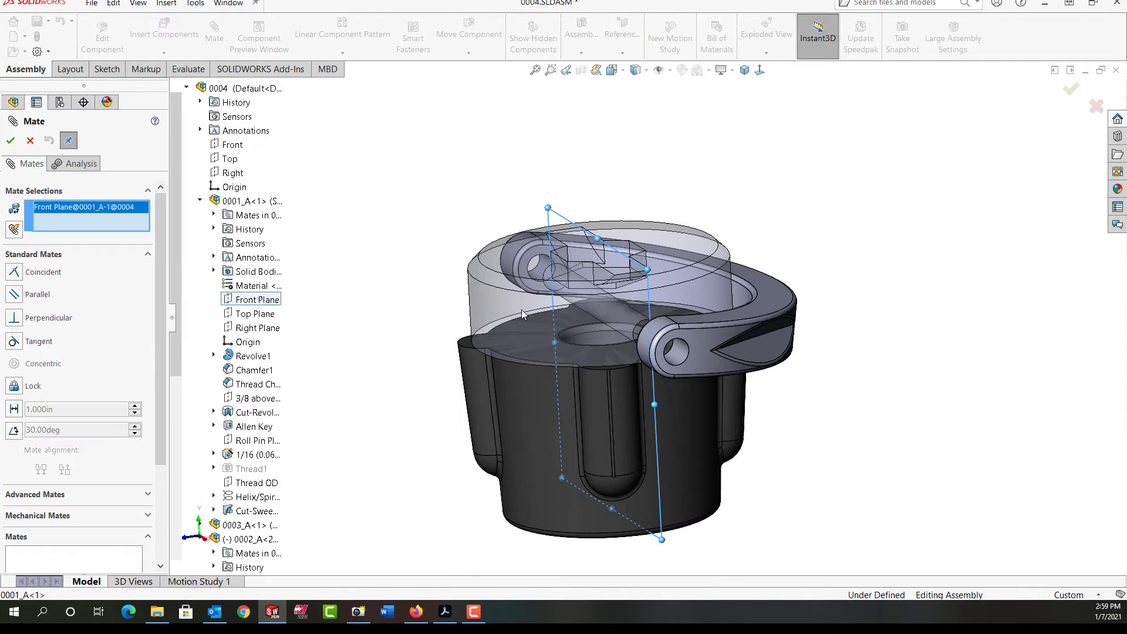
{"action": "scroll", "coordinate": [188, 480], "scroll_direction": "down", "scroll_amount": 7}
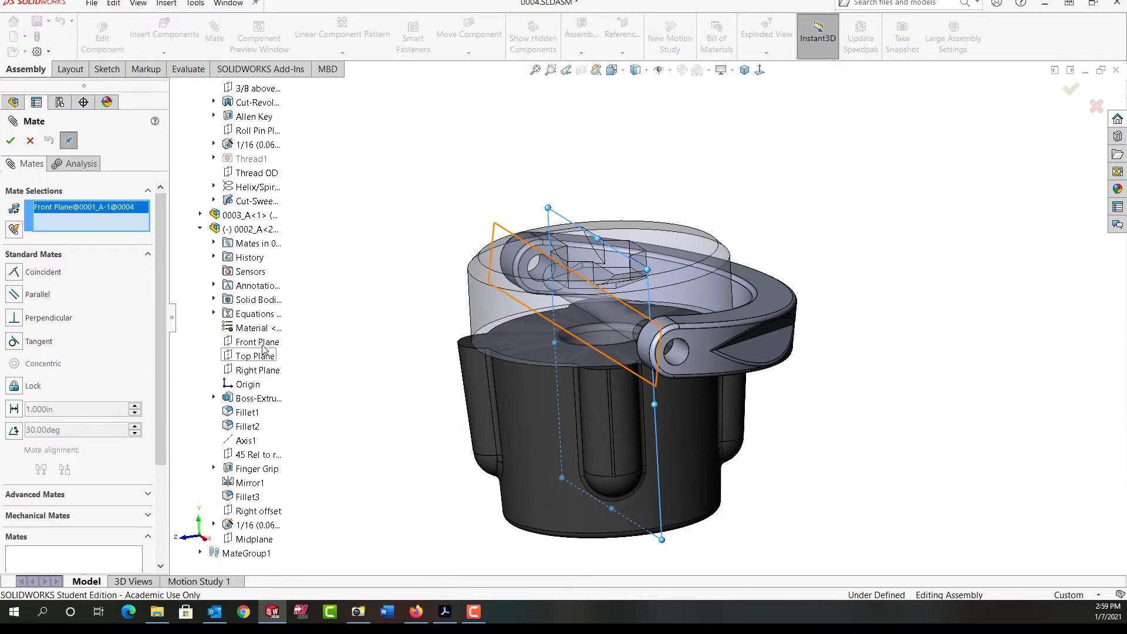
{"action": "left_click", "coordinate": [262, 349]}
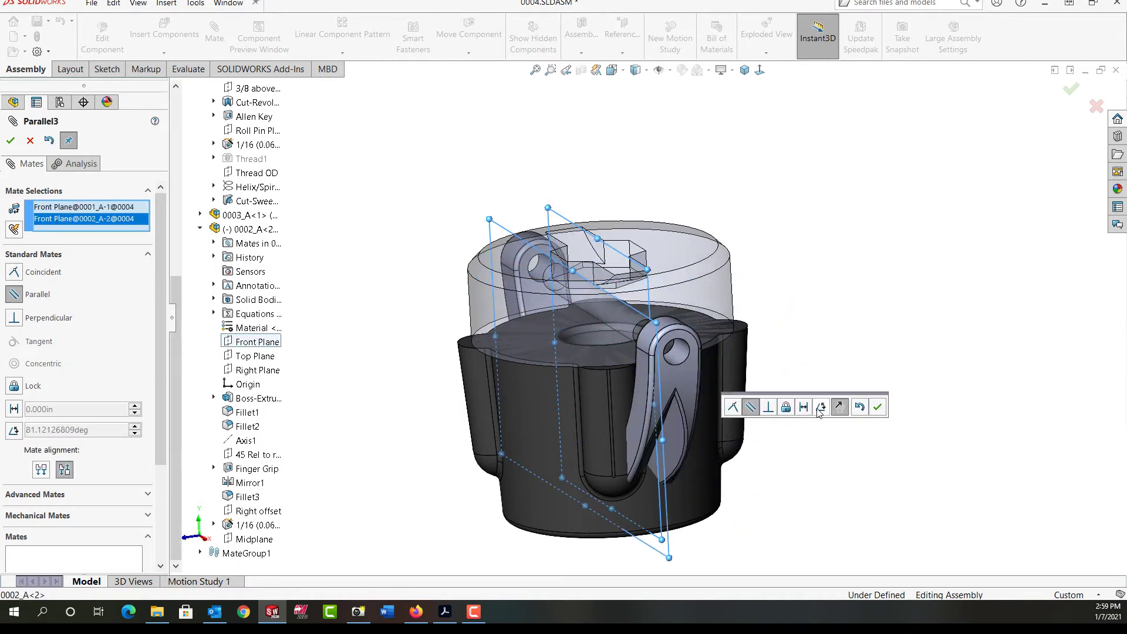
{"action": "left_click", "coordinate": [820, 406]}
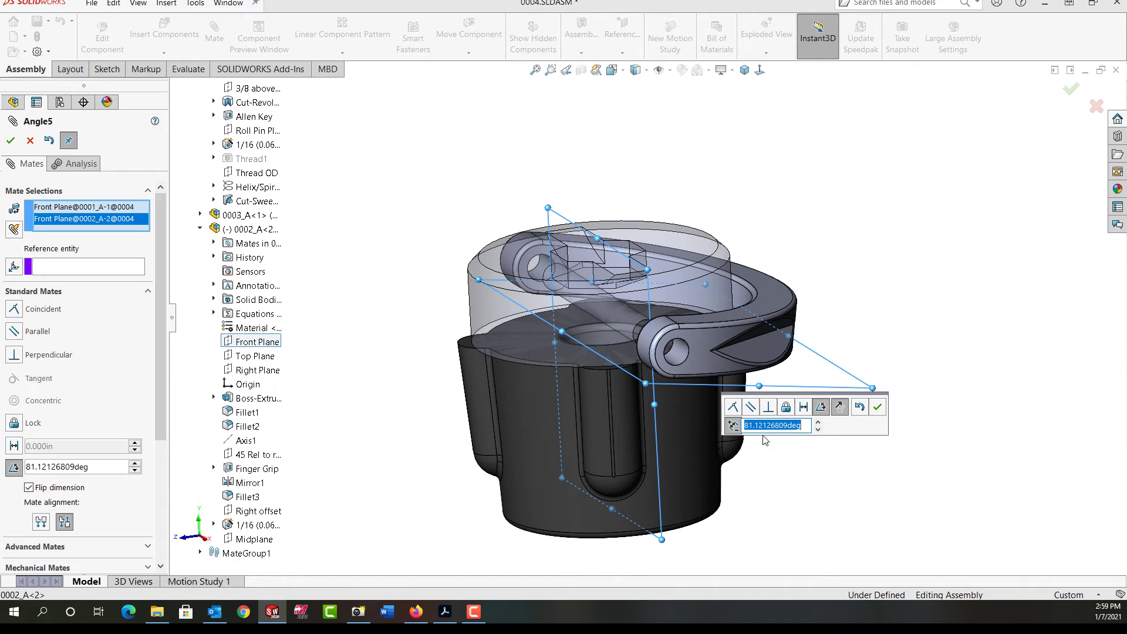
{"action": "left_click", "coordinate": [877, 406]}
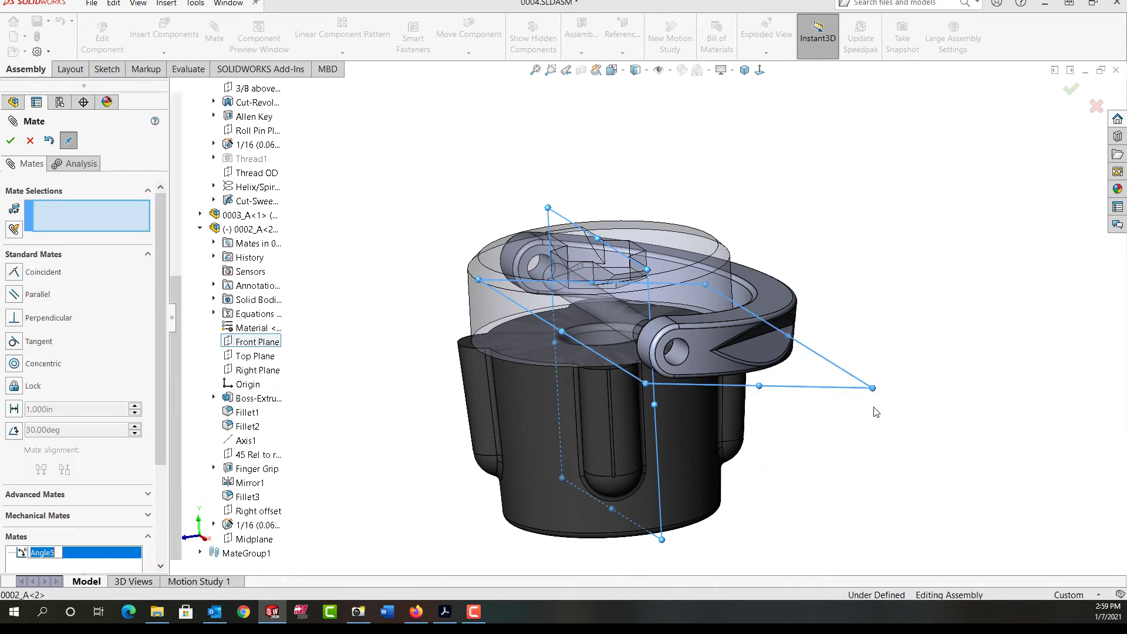
{"action": "left_click", "coordinate": [30, 140]}
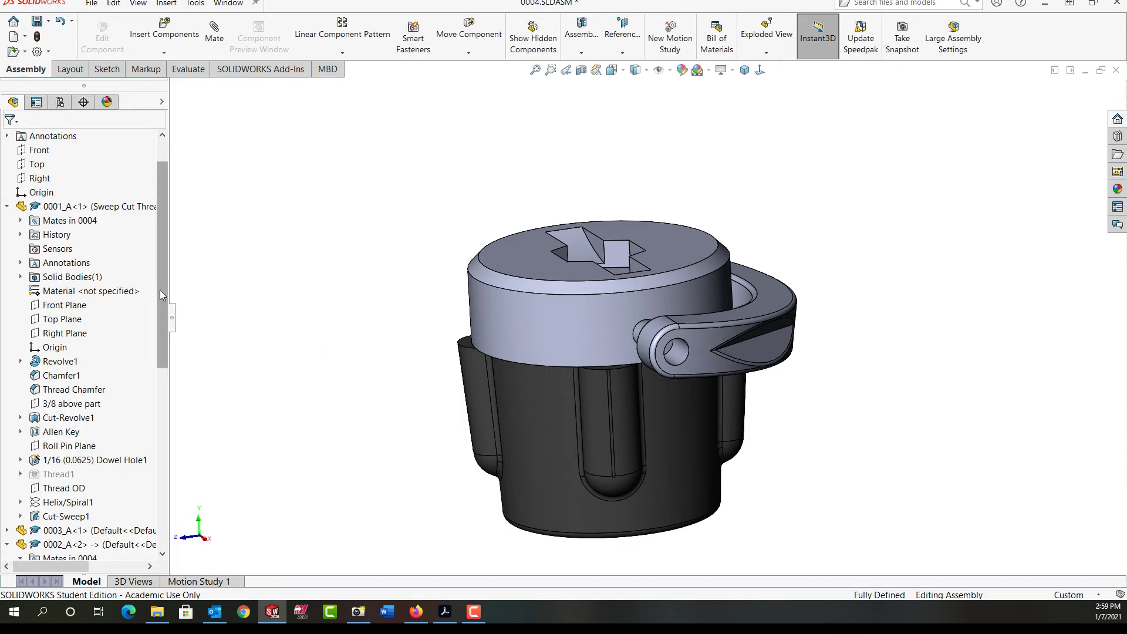
- Suppress the handle's Angle5 mate and swing the handle over the cap toward the opposite side
{"action": "left_click_drag", "start_coordinate": [161, 291], "coordinate": [168, 490]}
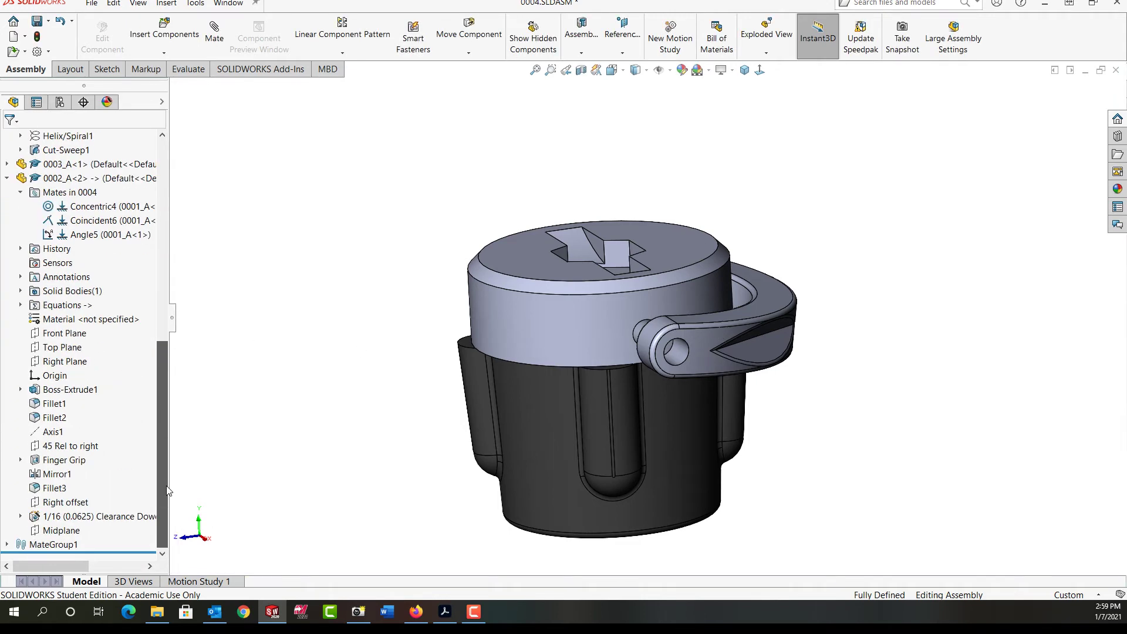
{"action": "right_click", "coordinate": [113, 240]}
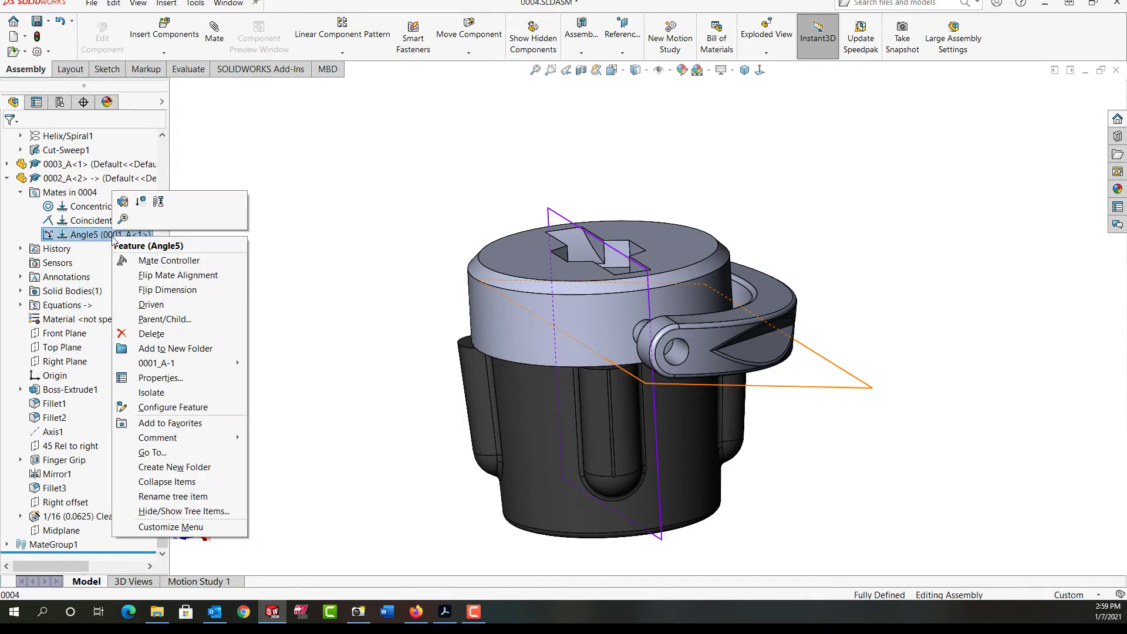
{"action": "left_click", "coordinate": [140, 201]}
{"action": "left_click_drag", "start_coordinate": [771, 329], "coordinate": [558, 276]}
{"action": "left_click", "coordinate": [429, 265]}
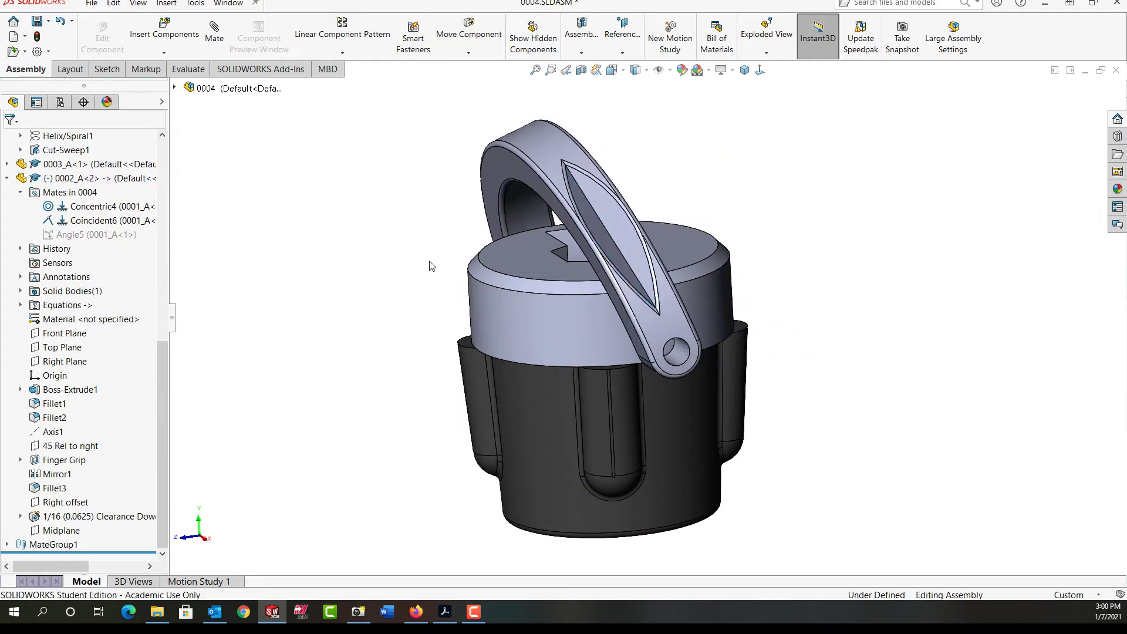
- Move the handle down on the opposite side until it stops against the base, with collision detection limited to 0002_A and 0003_A
{"action": "left_click", "coordinate": [478, 33]}
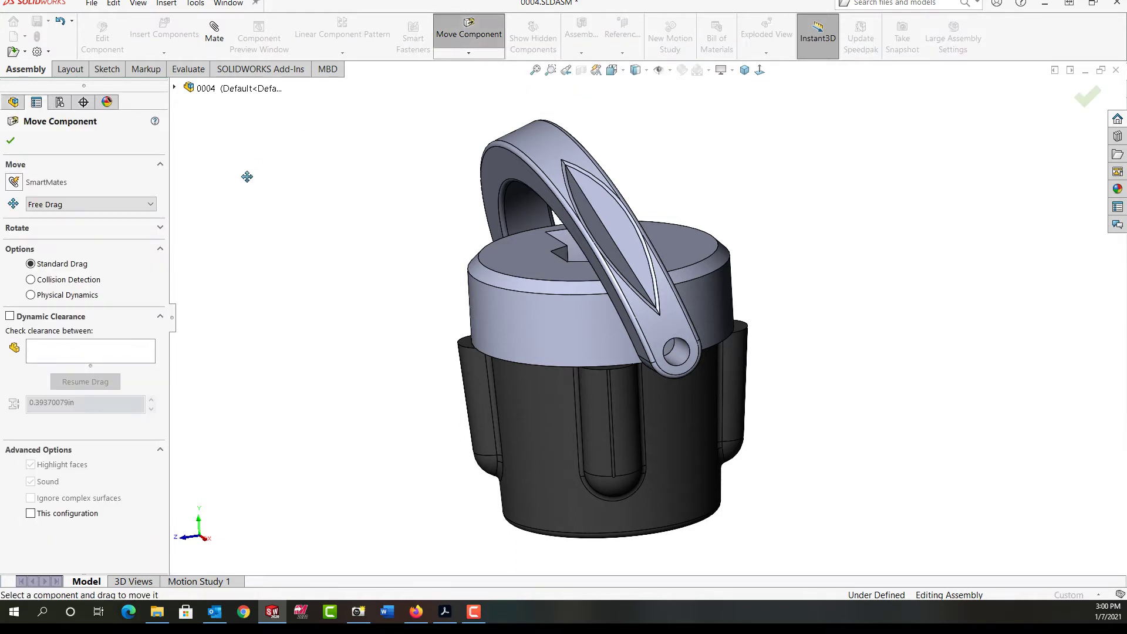
{"action": "left_click", "coordinate": [75, 280]}
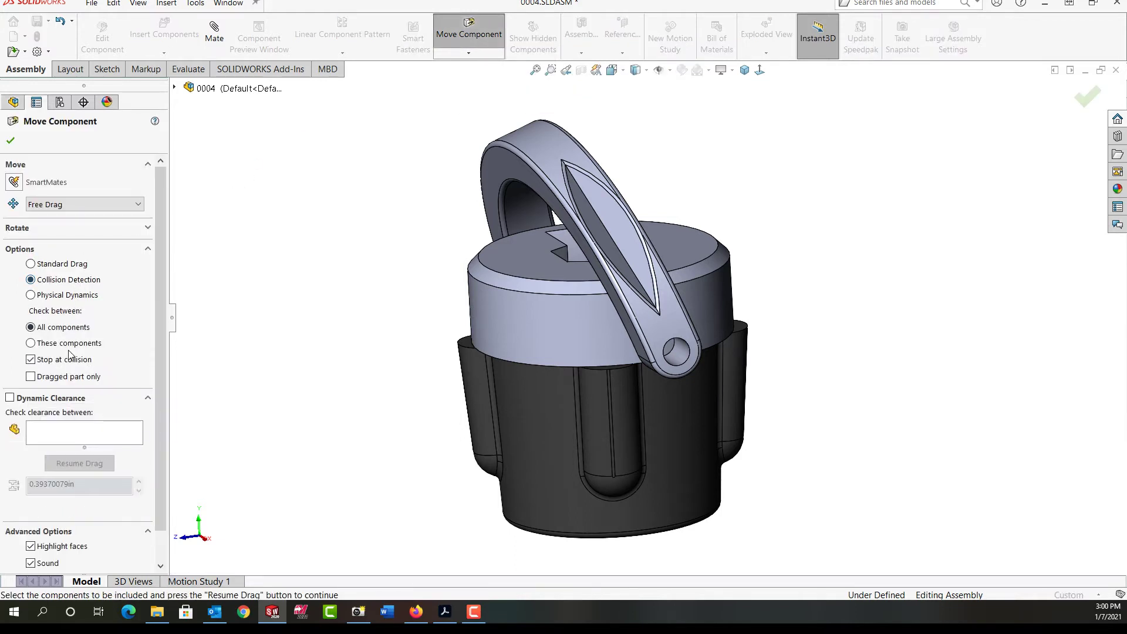
{"action": "left_click", "coordinate": [31, 343]}
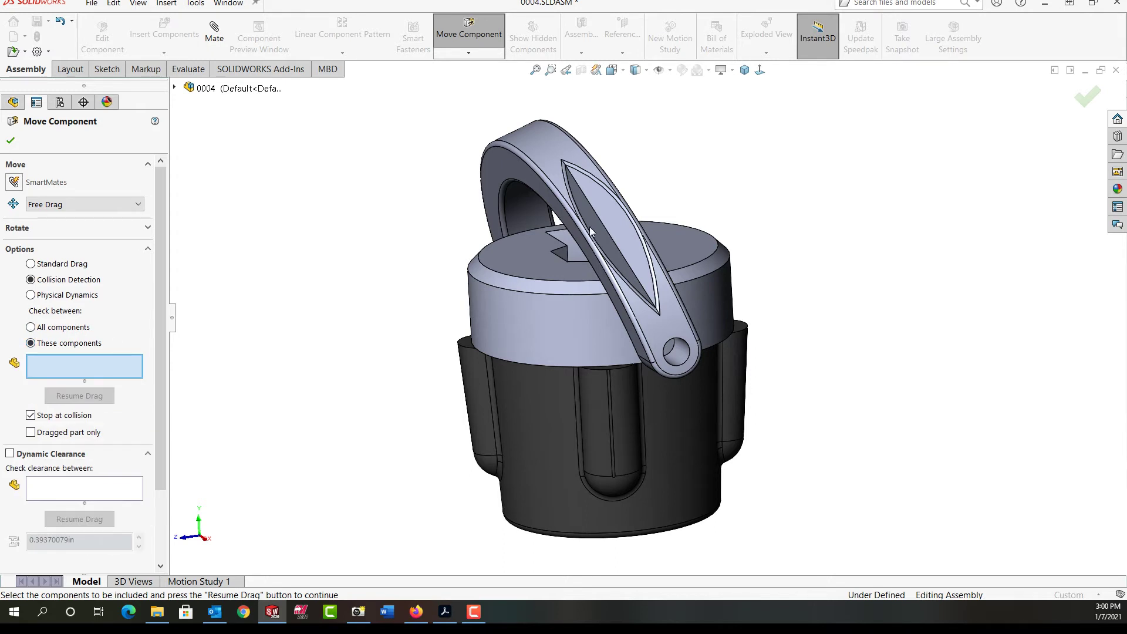
{"action": "left_click", "coordinate": [622, 294]}
{"action": "left_click", "coordinate": [558, 432]}
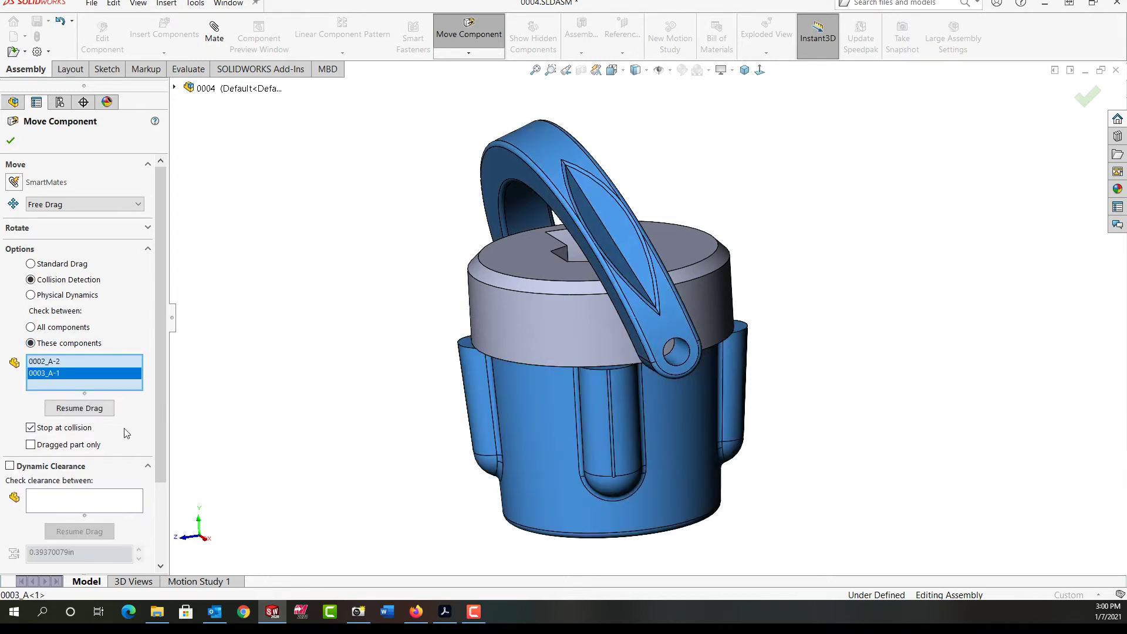
{"action": "left_click", "coordinate": [108, 410]}
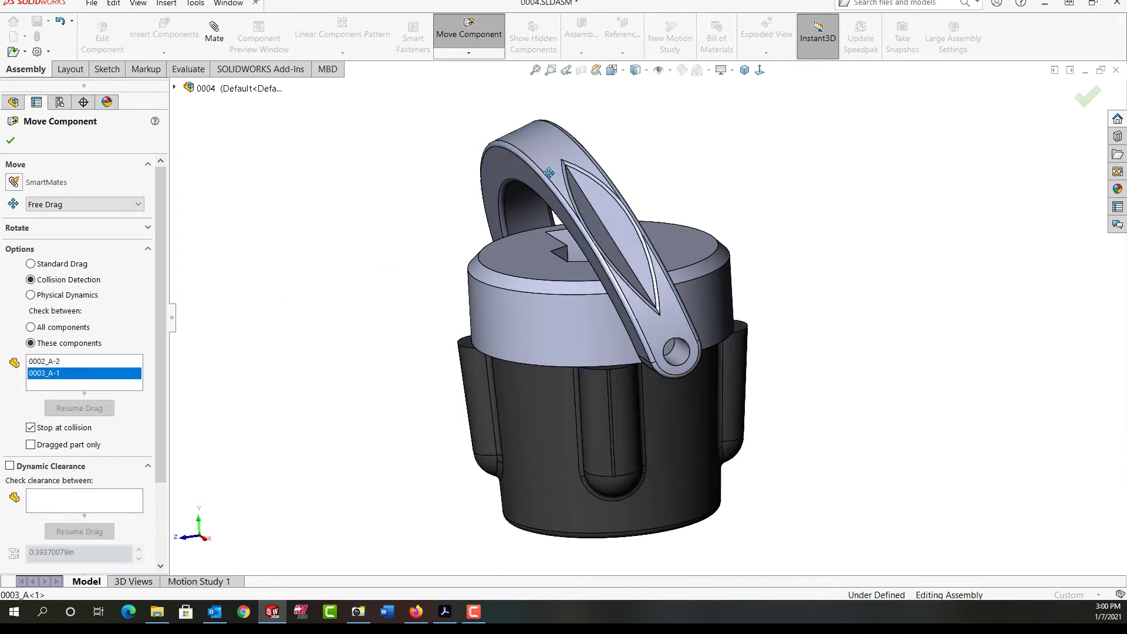
{"action": "left_click_drag", "start_coordinate": [551, 159], "coordinate": [500, 393]}
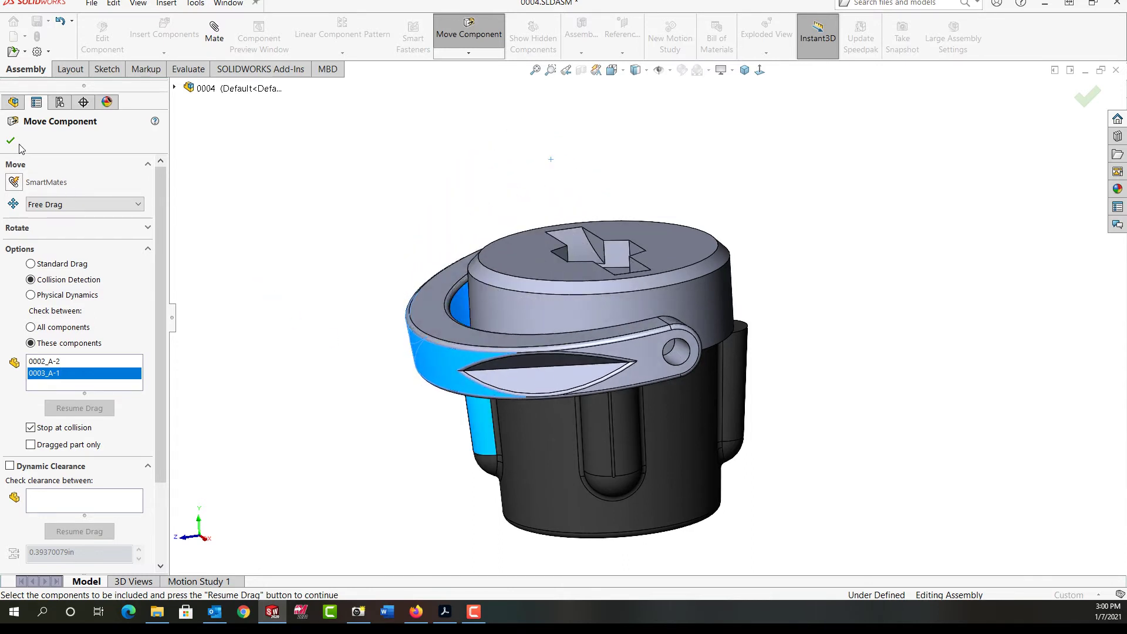
{"action": "key", "text": "Escape"}
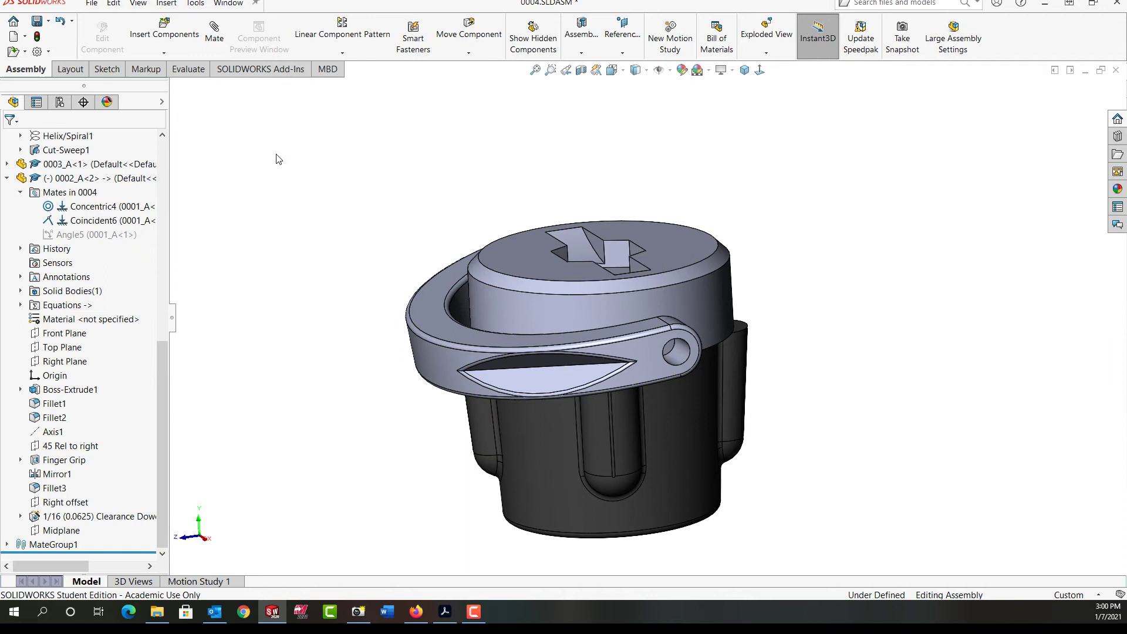
- Measure the angle between the Front Plane of 0001_A and the Front Plane of handle 0002_A at the collision position
{"action": "left_click", "coordinate": [199, 71]}
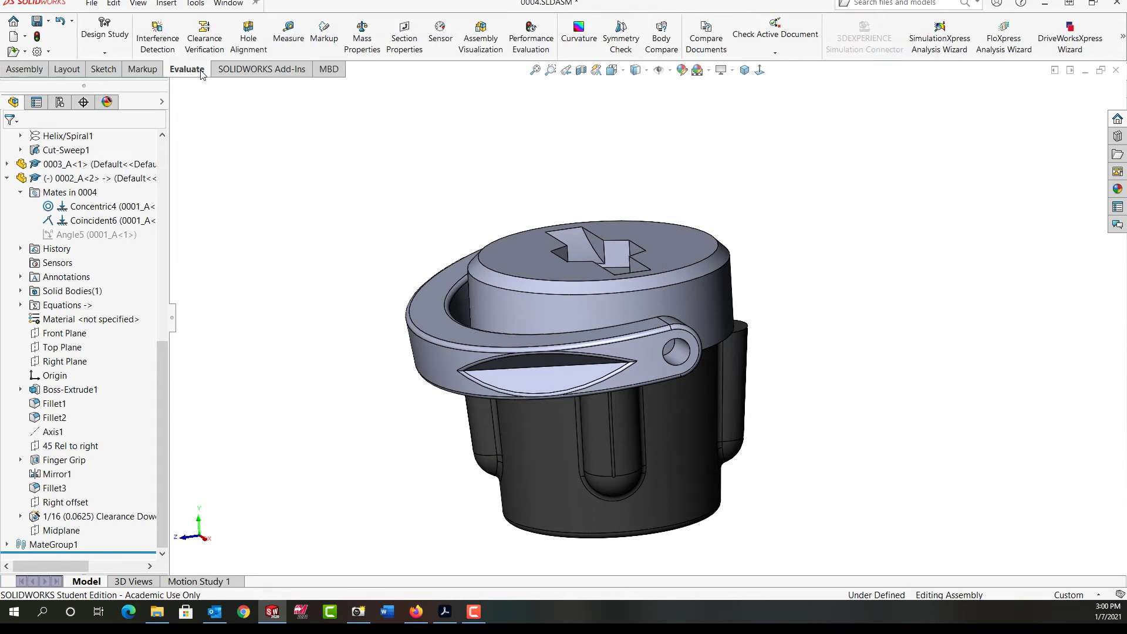
{"action": "left_click", "coordinate": [287, 38]}
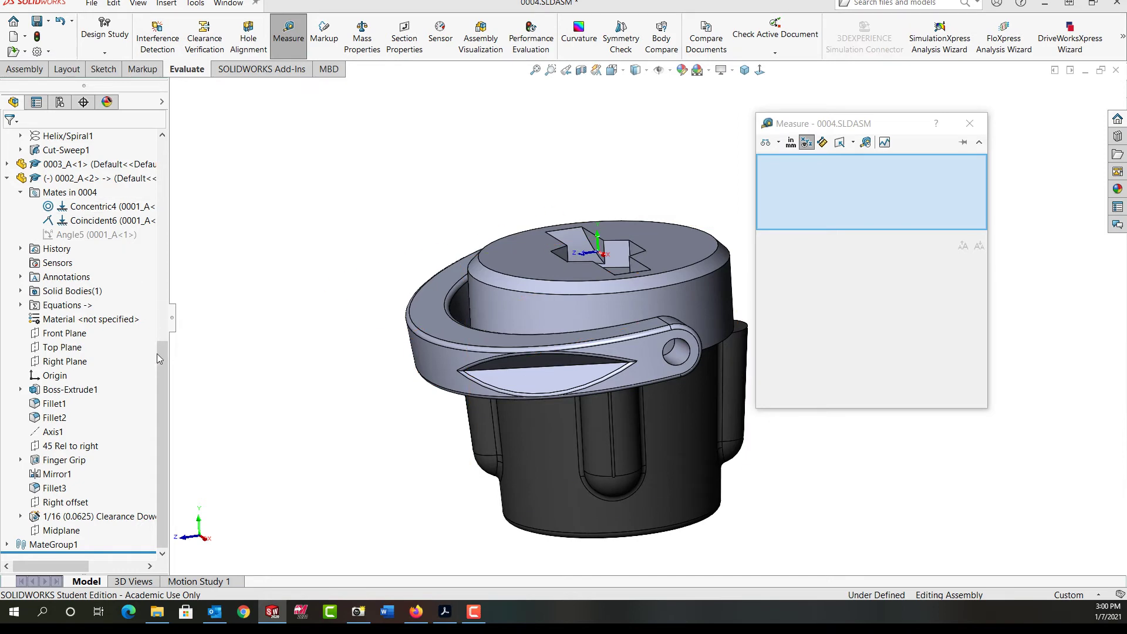
{"action": "scroll", "coordinate": [157, 354], "scroll_direction": "up", "scroll_amount": 10}
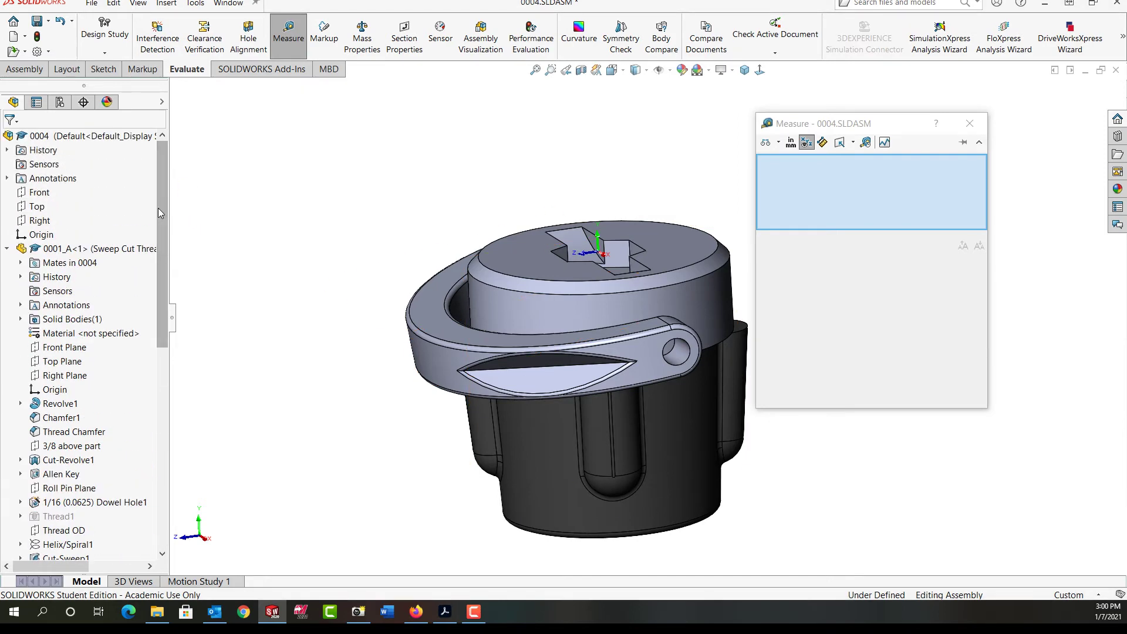
{"action": "left_click", "coordinate": [65, 347]}
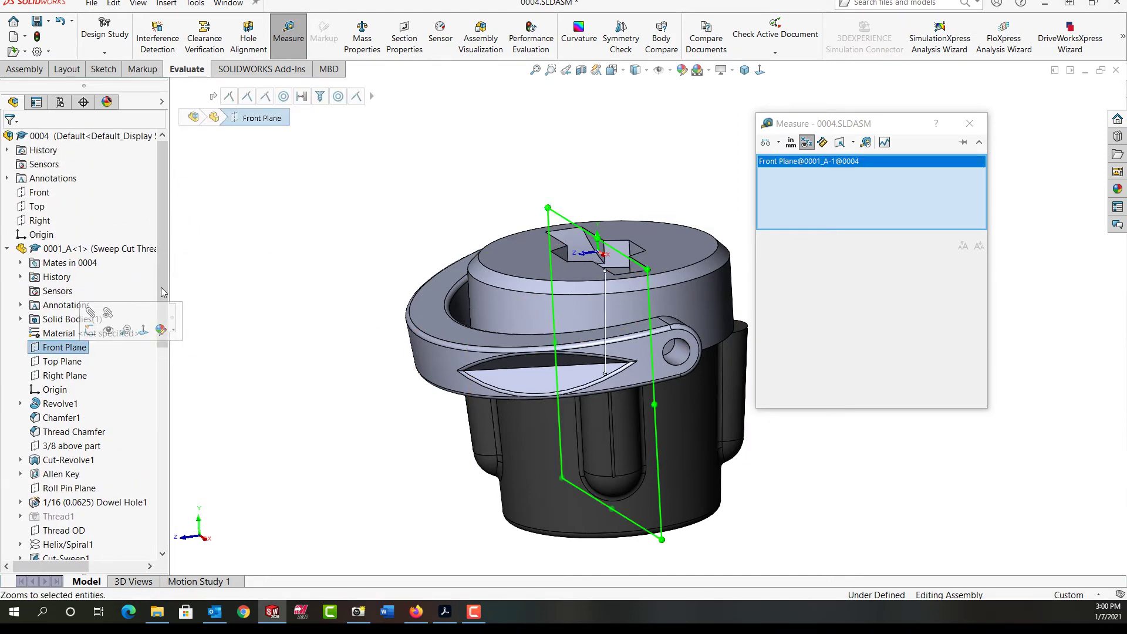
{"action": "scroll", "coordinate": [164, 381], "scroll_direction": "down", "scroll_amount": 10}
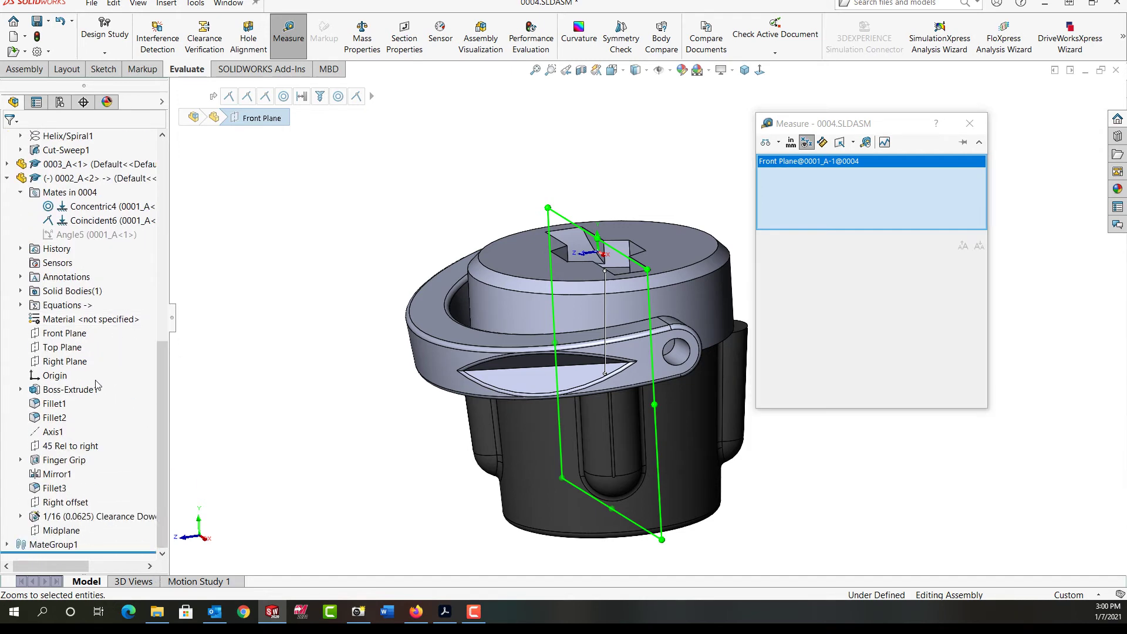
{"action": "left_click", "coordinate": [69, 334]}
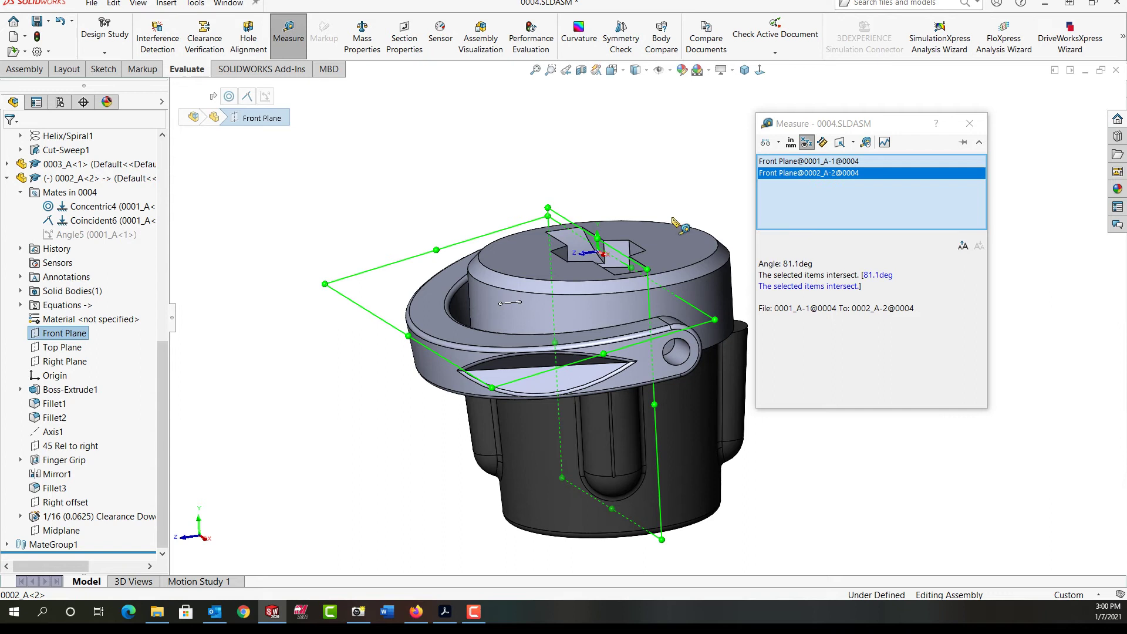
{"action": "double_click", "coordinate": [811, 265]}
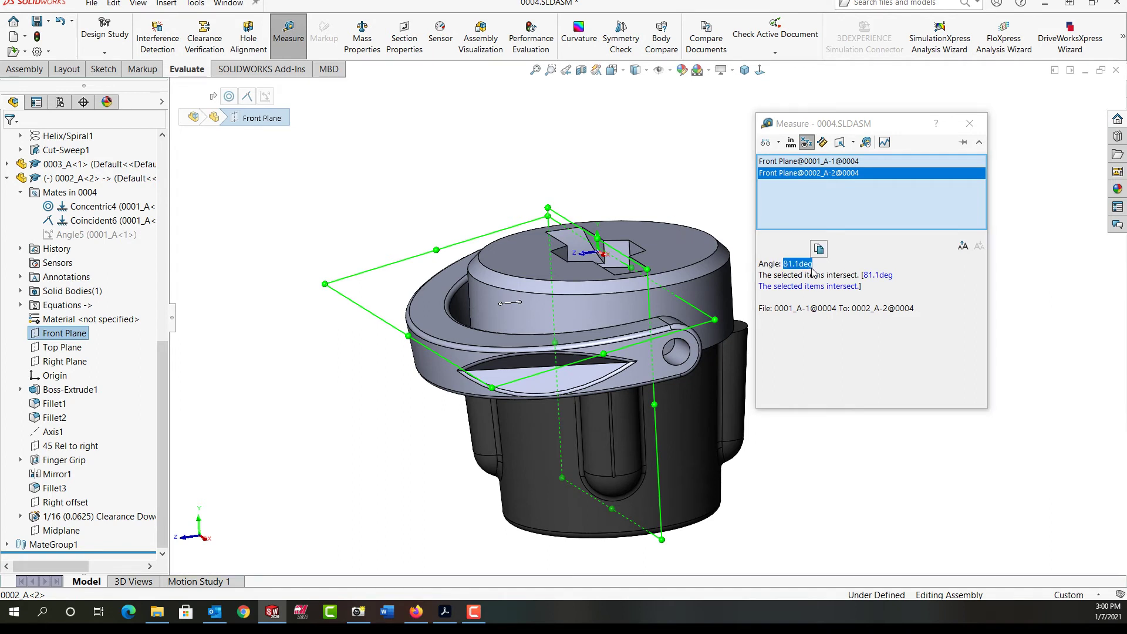
{"action": "left_click", "coordinate": [813, 267]}
{"action": "left_click", "coordinate": [969, 124]}
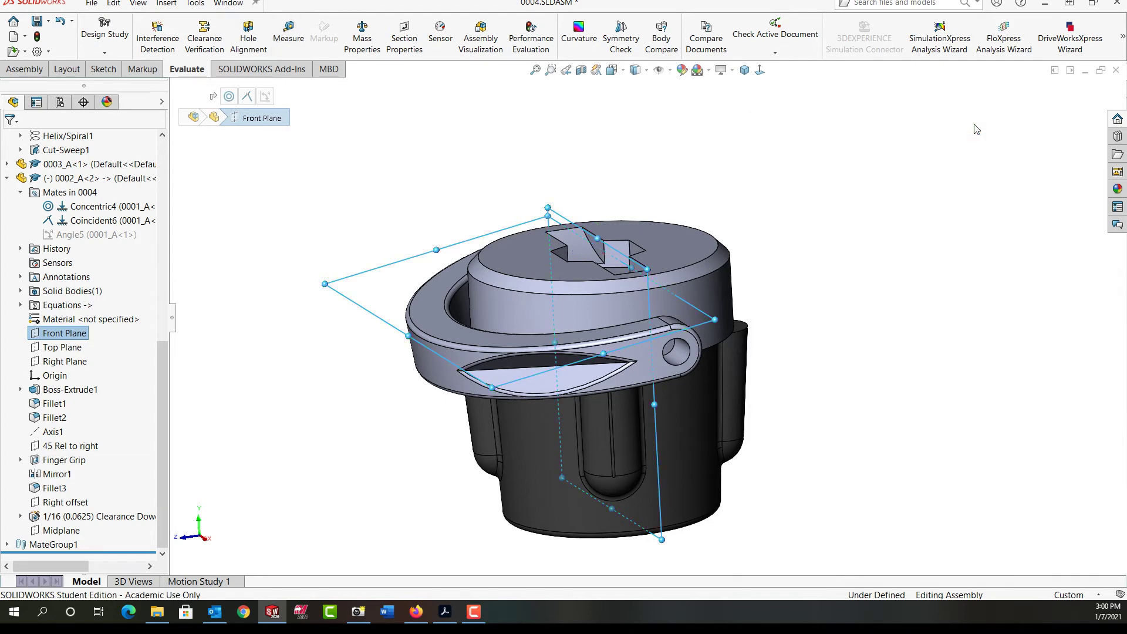
{"action": "left_click", "coordinate": [344, 173]}
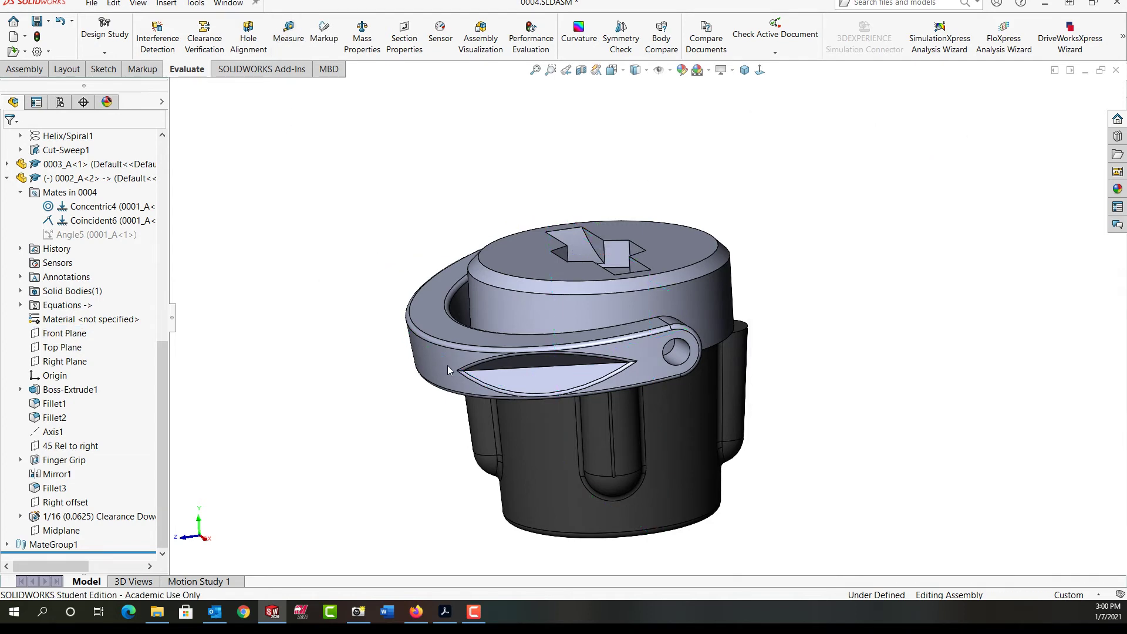
- Swing the handle back over the cap to its original side and unsuppress its Angle5 mate
{"action": "left_click_drag", "start_coordinate": [447, 365], "coordinate": [434, 252]}
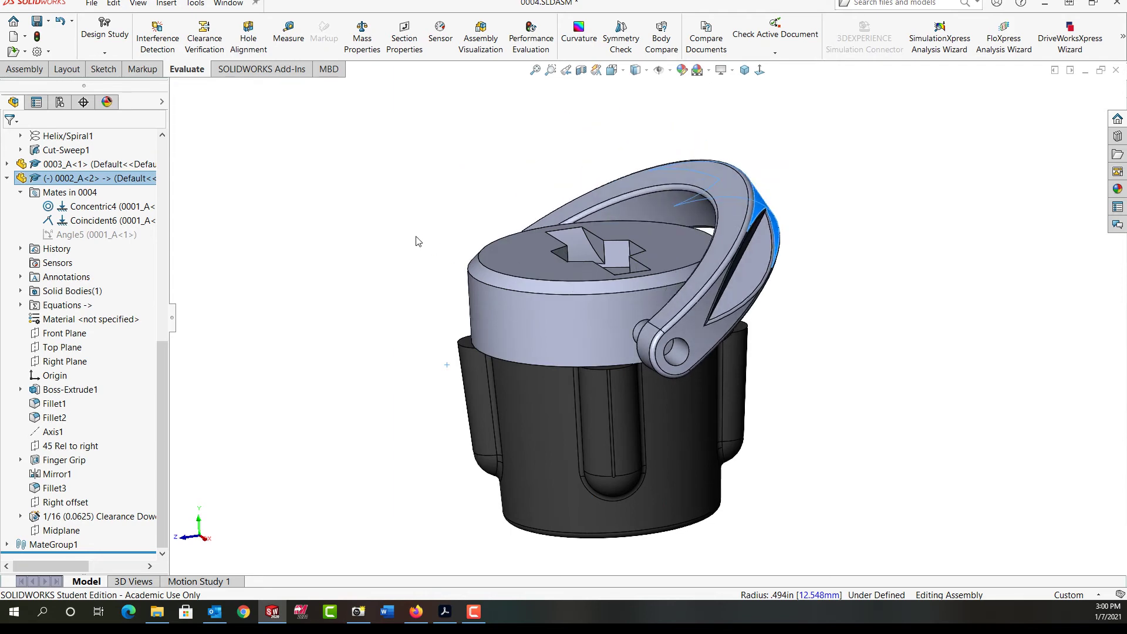
{"action": "right_click", "coordinate": [113, 235]}
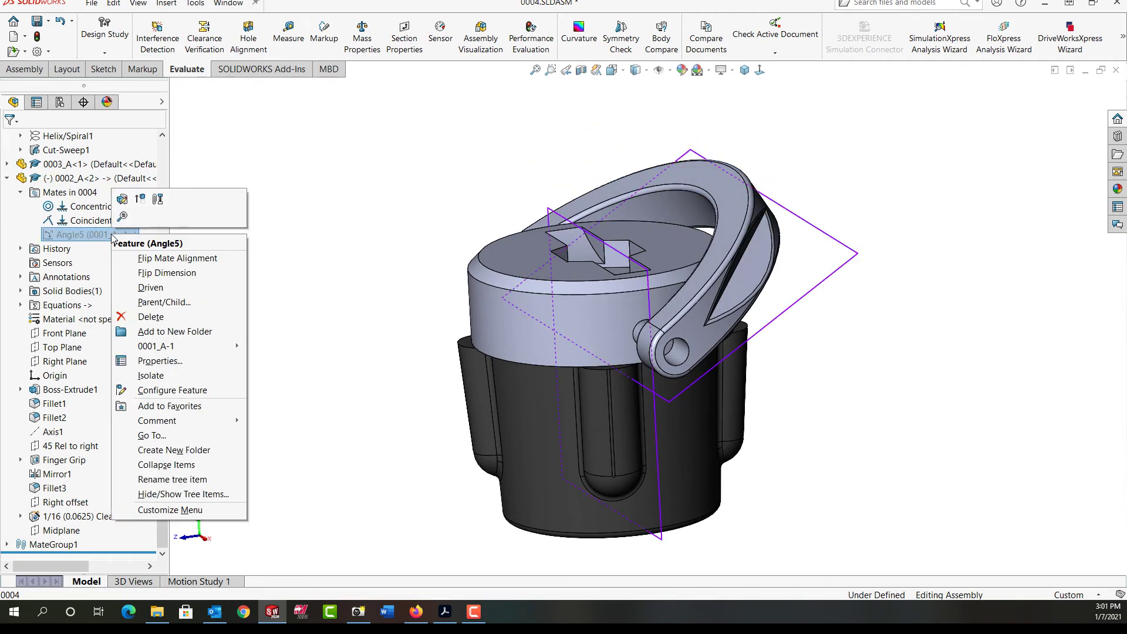
{"action": "left_click", "coordinate": [140, 199]}
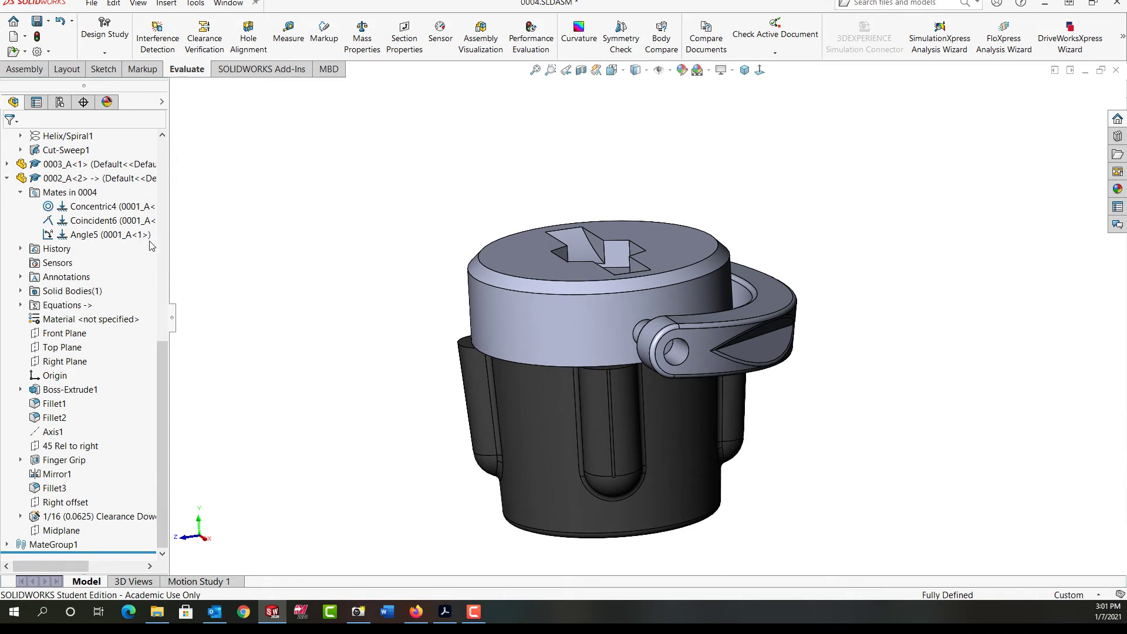
- Edit the Angle5 mate into an advanced limit angle mate with a 180° maximum value and a 90° angle
{"action": "left_click", "coordinate": [112, 235]}
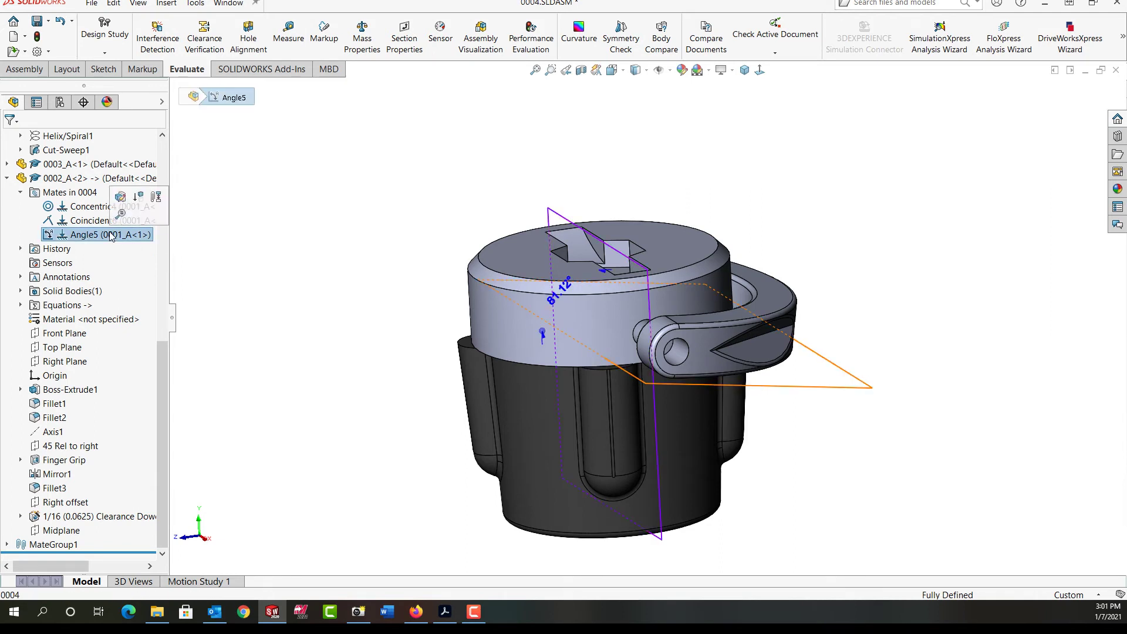
{"action": "left_click", "coordinate": [120, 198]}
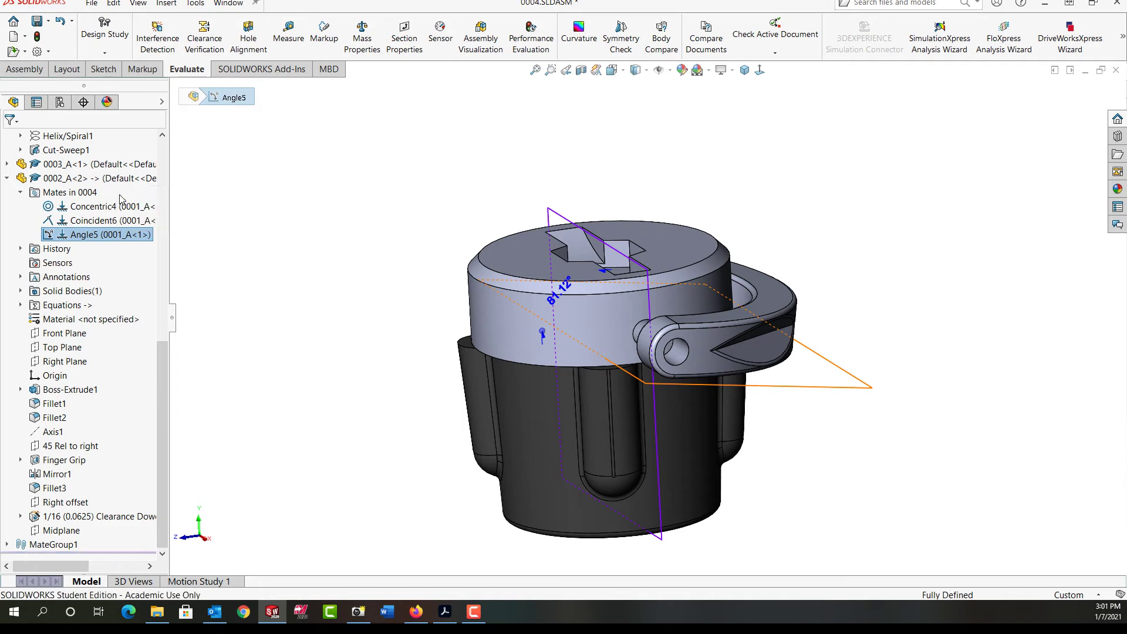
{"action": "left_click_drag", "start_coordinate": [157, 266], "coordinate": [163, 471]}
{"action": "left_click", "coordinate": [147, 417]}
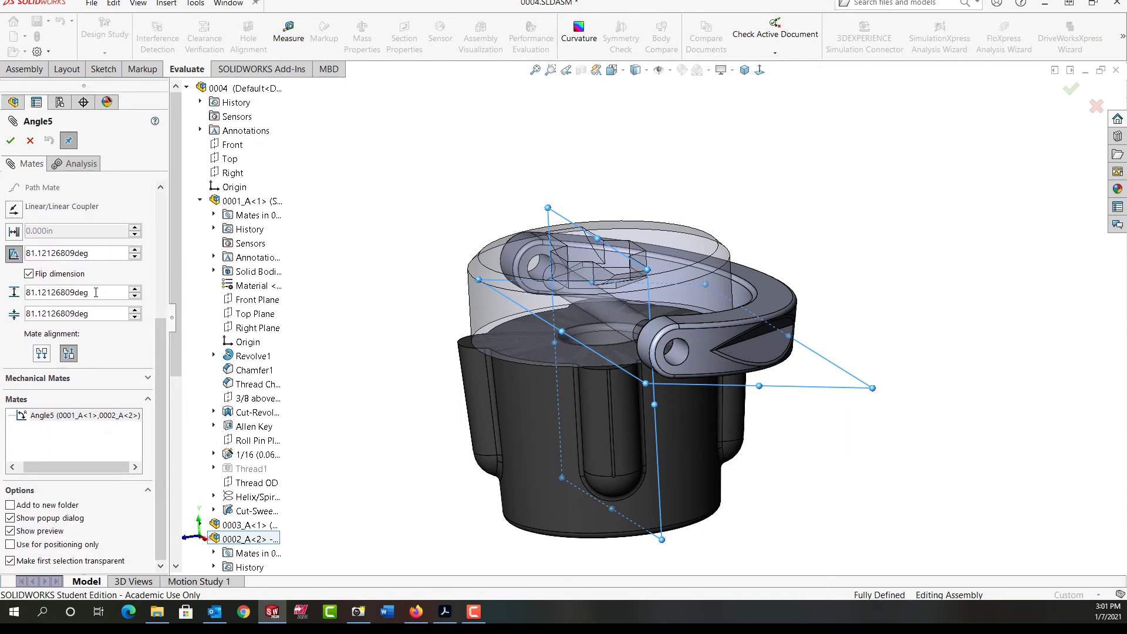
{"action": "left_click_drag", "start_coordinate": [96, 292], "coordinate": [15, 292]}
{"action": "type", "text": "180"}
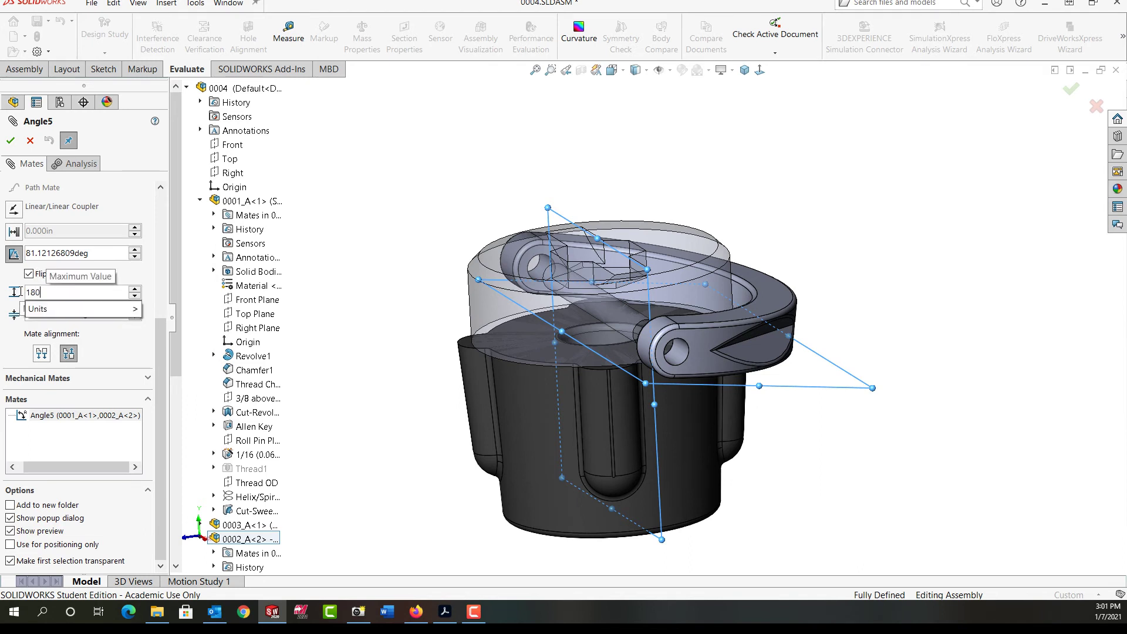
{"action": "key", "text": "Return"}
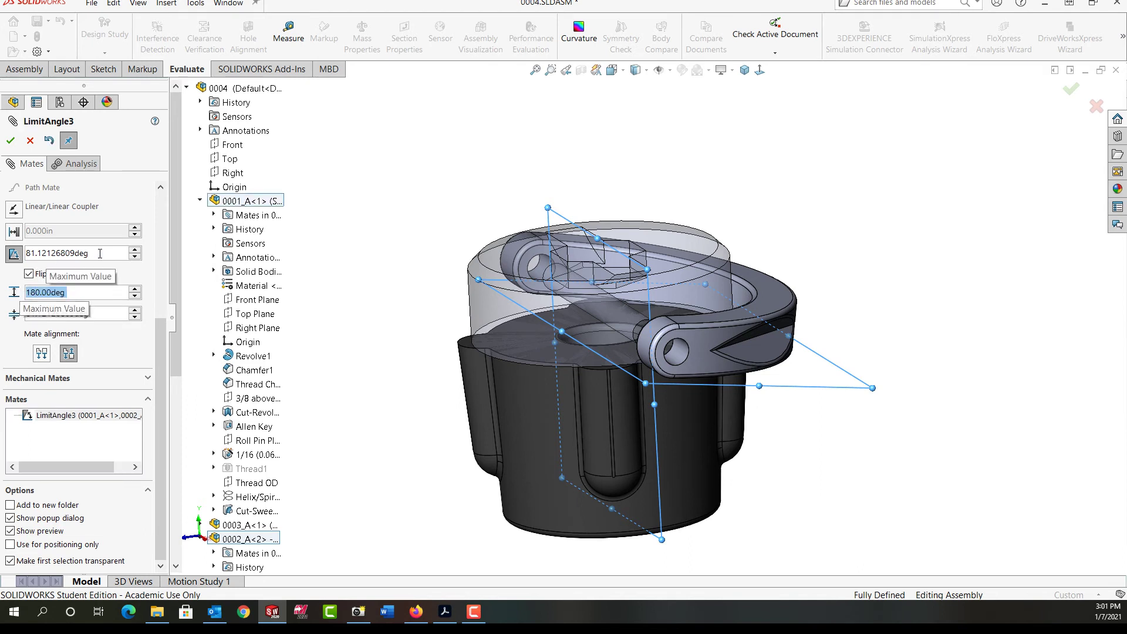
{"action": "left_click_drag", "start_coordinate": [100, 253], "coordinate": [15, 253]}
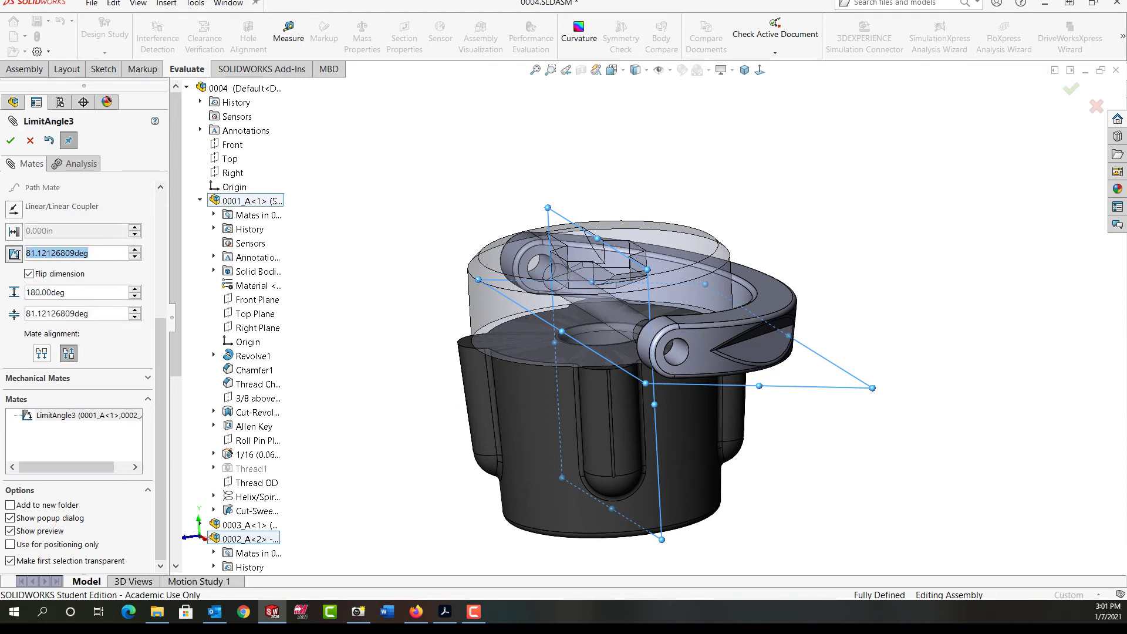
{"action": "type", "text": "90"}
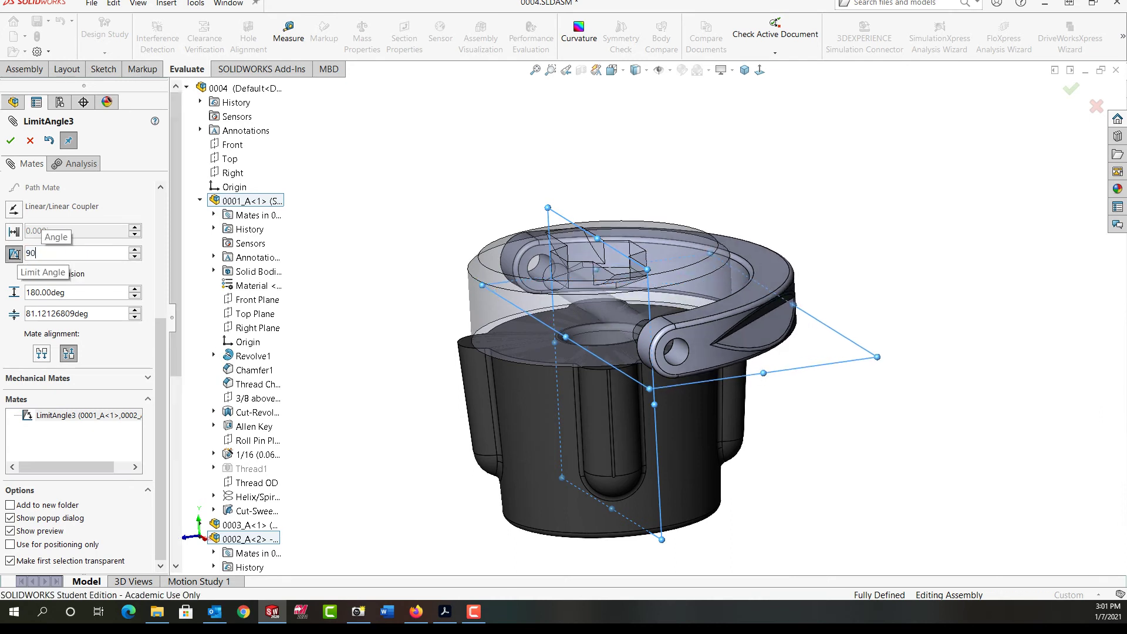
{"action": "key", "text": "Return"}
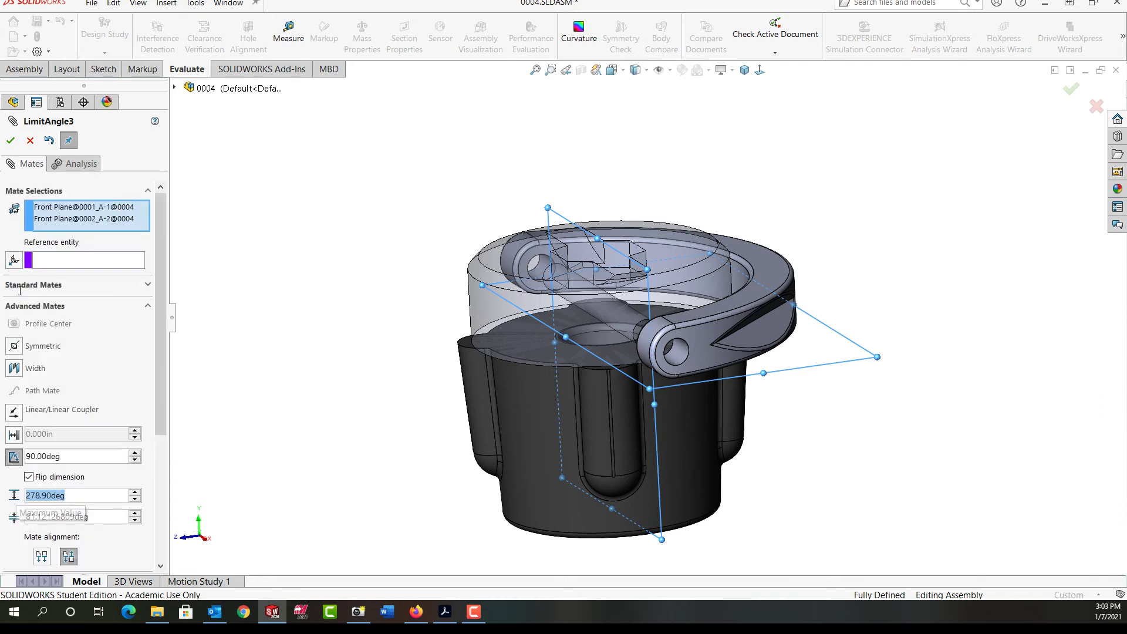
- Set the limit angle mate's maximum value to 90+180+90-81.1 degrees and finish editing the mate
{"action": "type", "text": "90+180"}
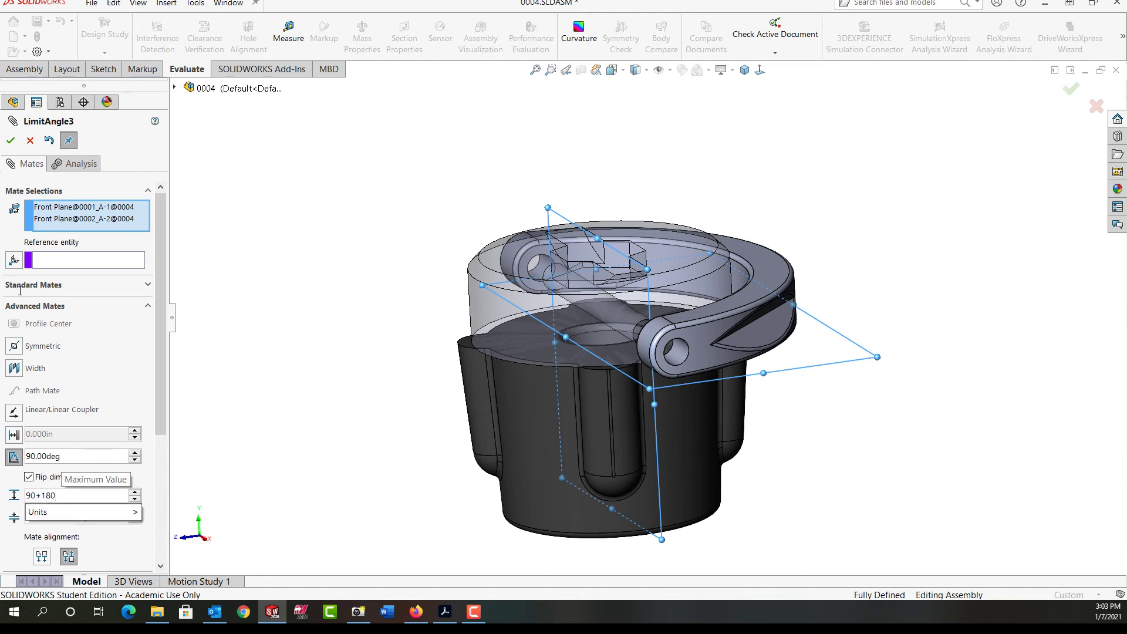
{"action": "type", "text": "+90"}
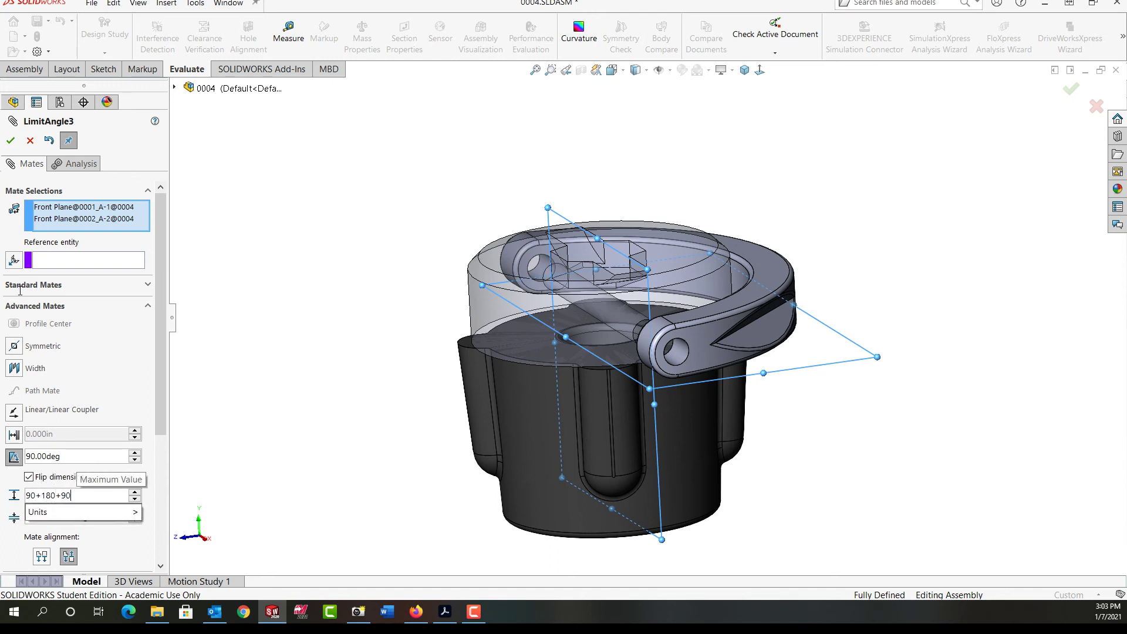
{"action": "type", "text": "-81.1"}
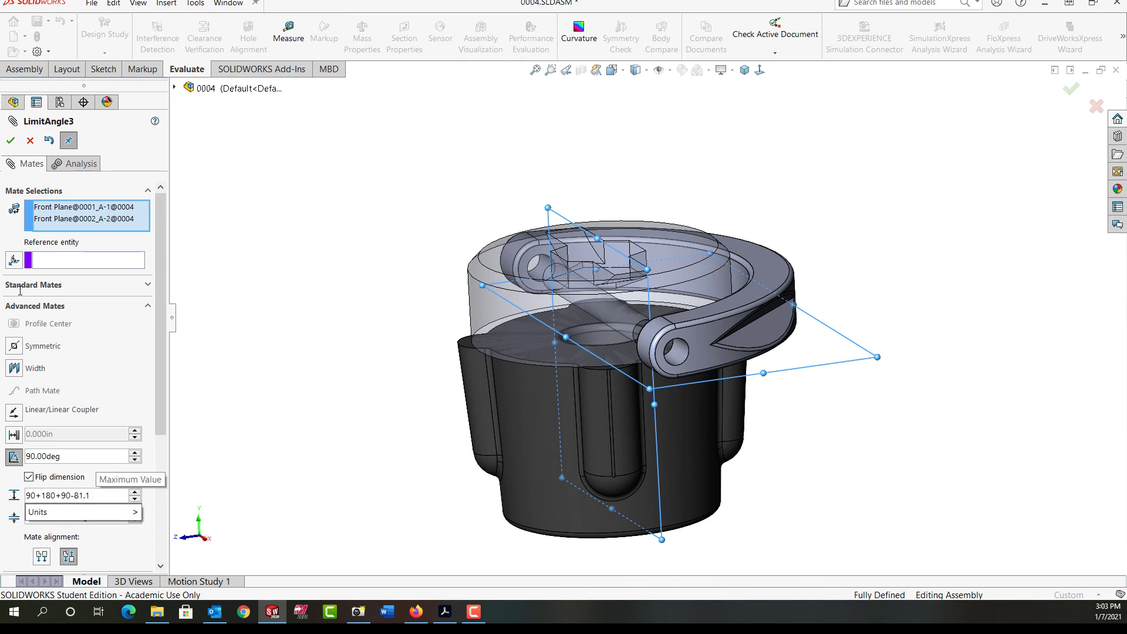
{"action": "key", "text": "Return"}
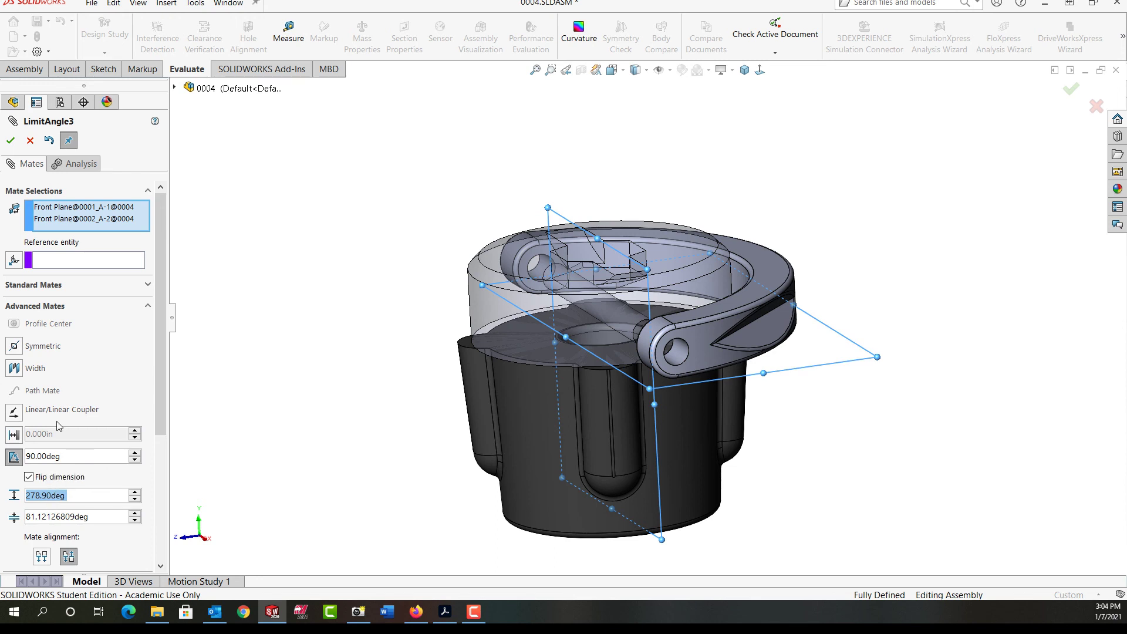
{"action": "left_click", "coordinate": [10, 141]}
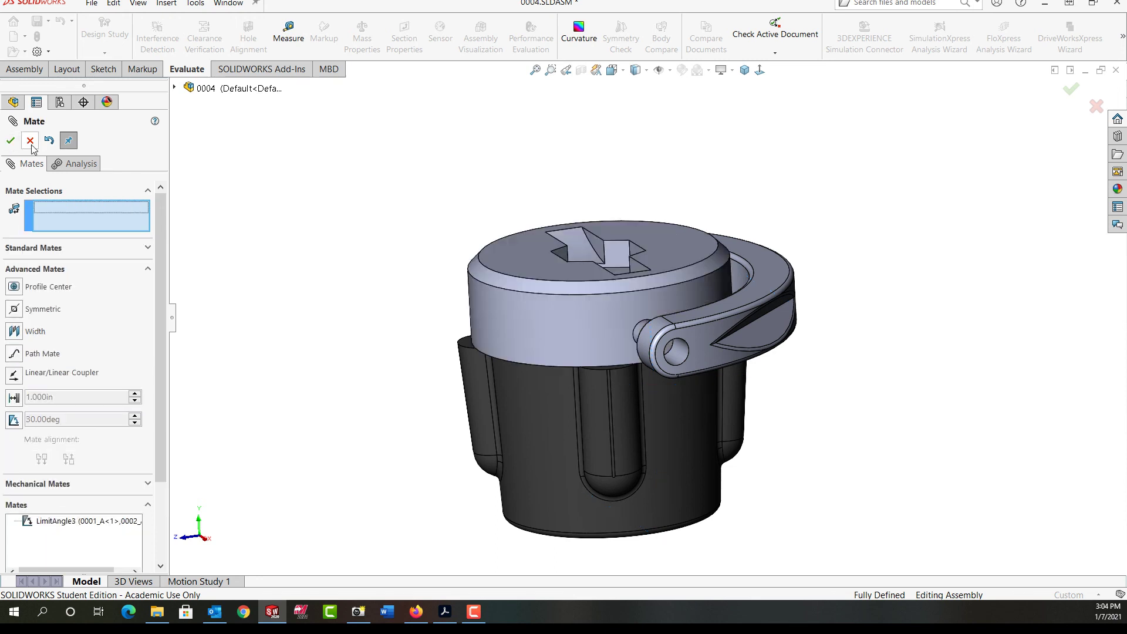
{"action": "left_click", "coordinate": [30, 141]}
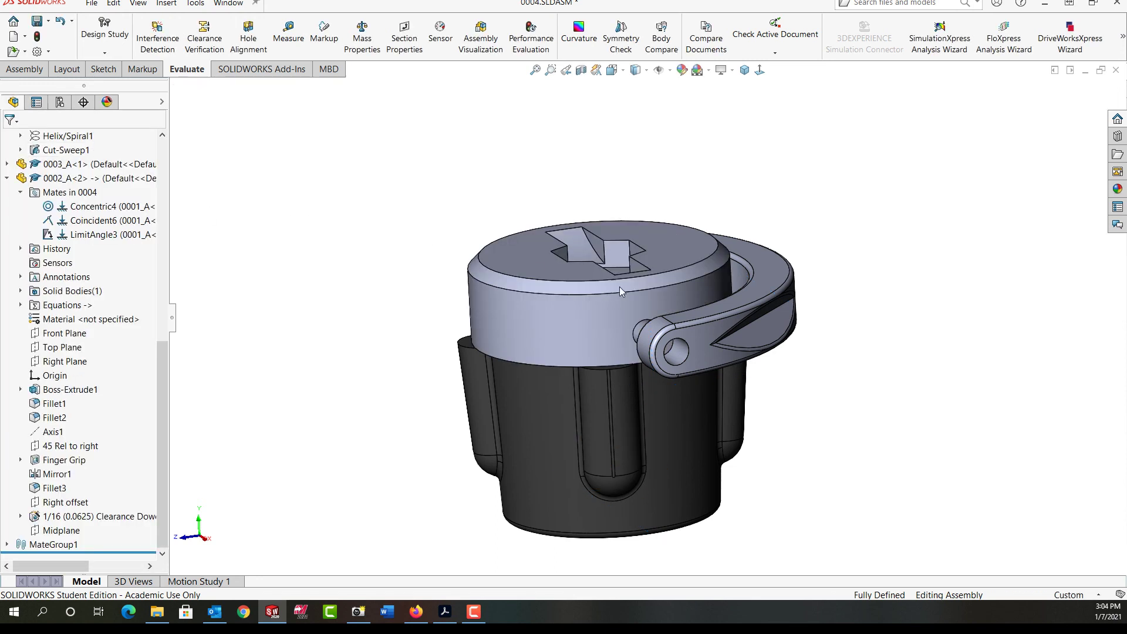
- Swing the handle up over the cap to an upright position to test the limit angle mate's range
{"action": "left_click", "coordinate": [766, 319]}
{"action": "left_click_drag", "start_coordinate": [766, 319], "coordinate": [655, 188]}
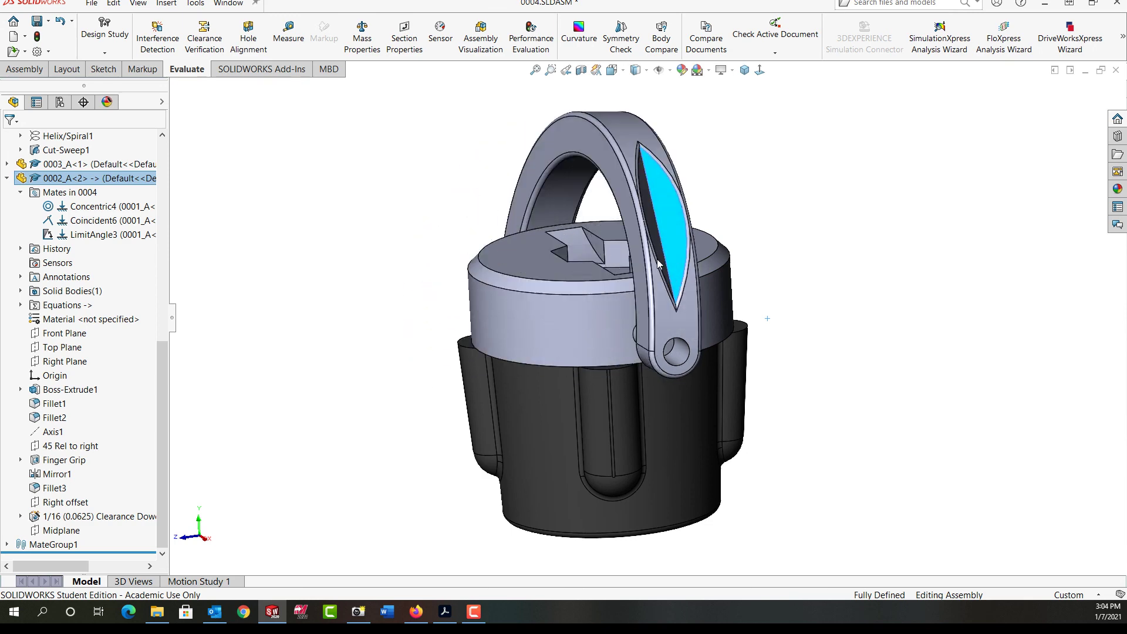
{"action": "left_click", "coordinate": [354, 279]}
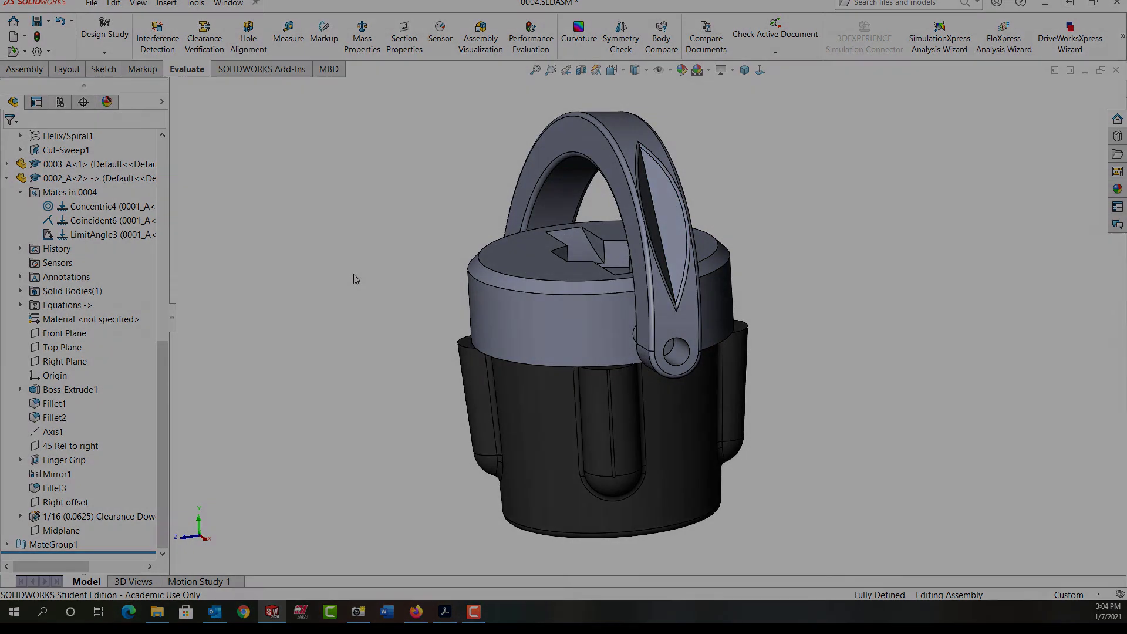